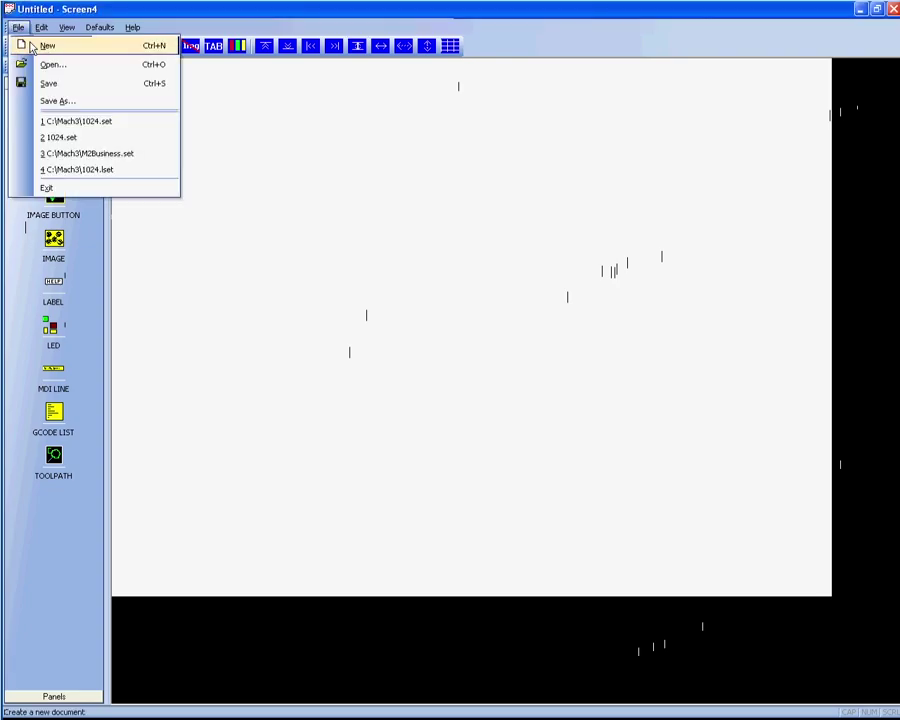
# Create a new 1024x768 screen layout and turn on a 30-pixel grid
pyautogui.click(46, 45)
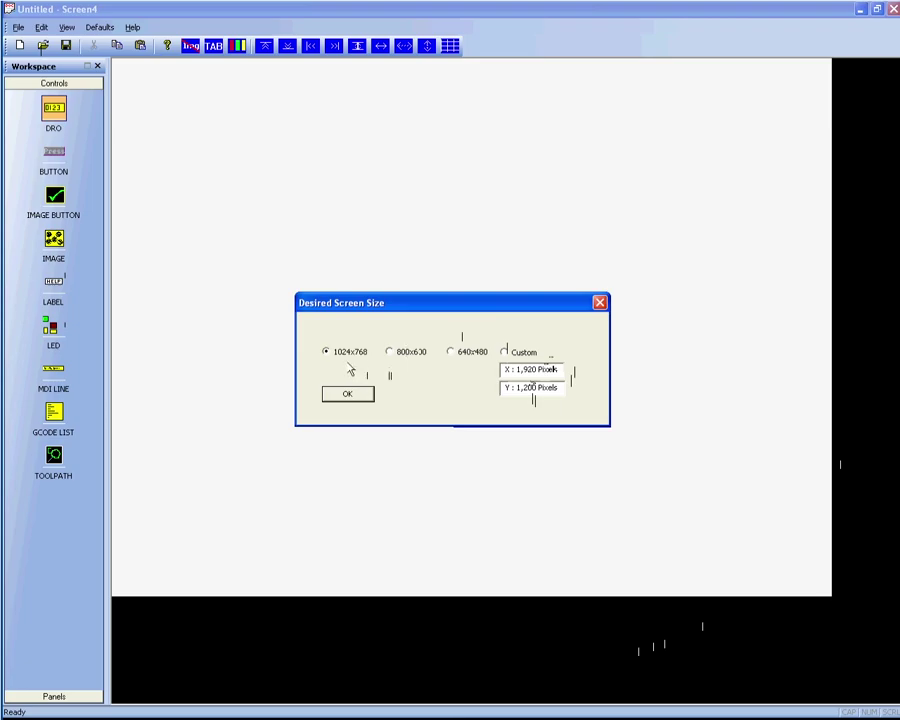
pyautogui.click(351, 401)
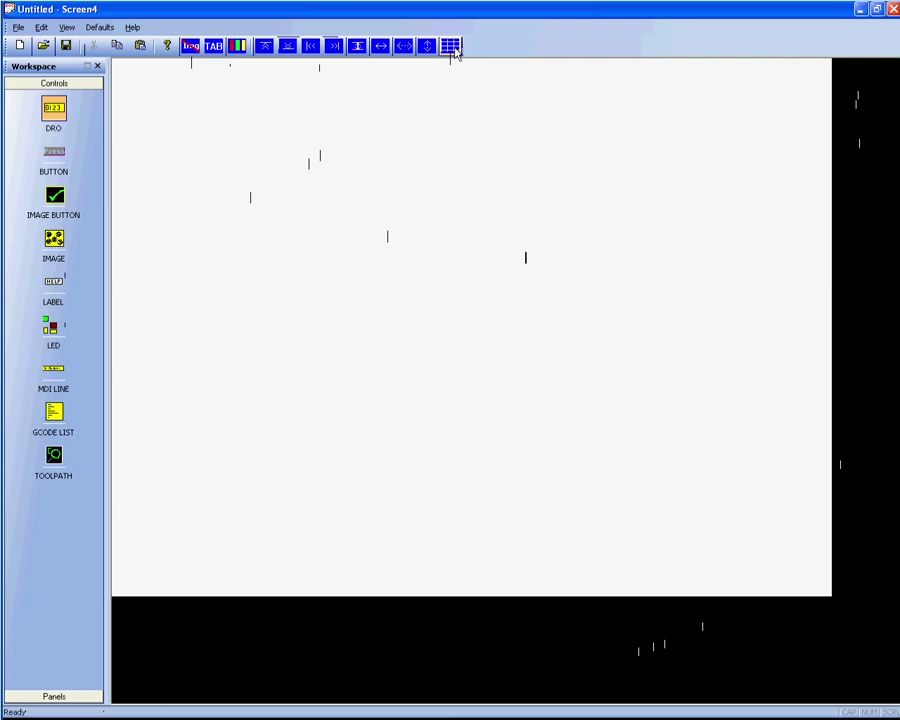
pyautogui.click(450, 46)
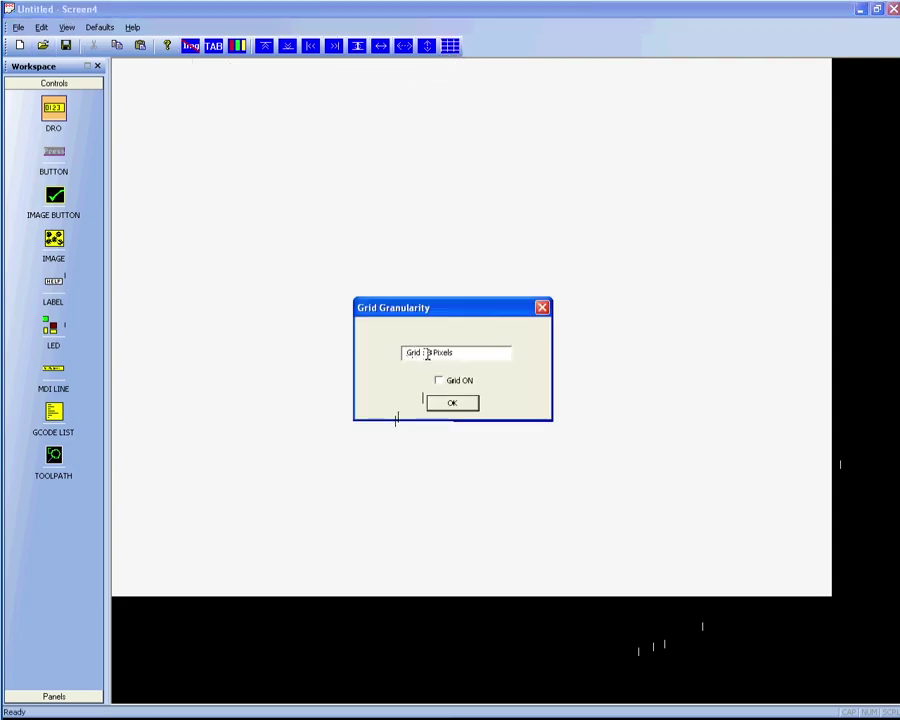
pyautogui.write('10')
pyautogui.click(438, 381)
pyautogui.click(452, 402)
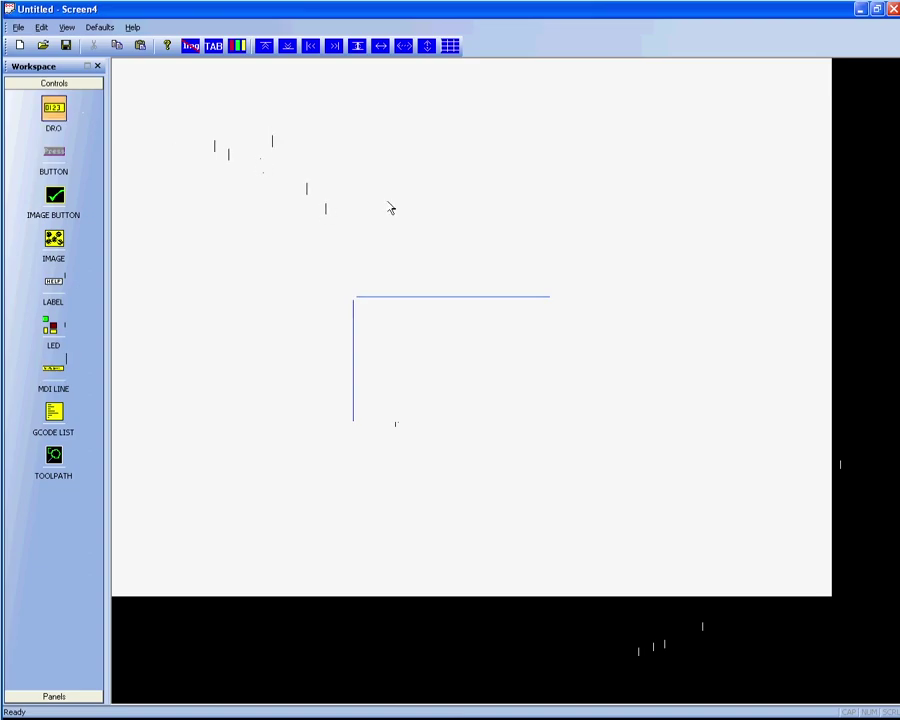
# Place a DRO on the canvas and move it along the grid into the upper-left area
pyautogui.click(205, 202)
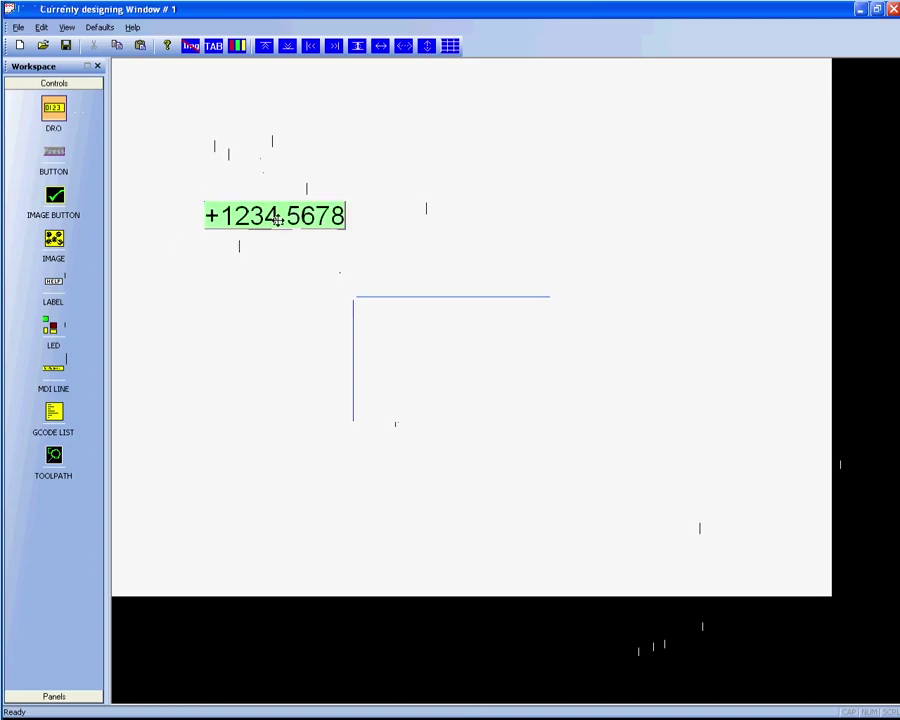
pyautogui.moveTo(280, 216); pyautogui.dragTo(331, 175)
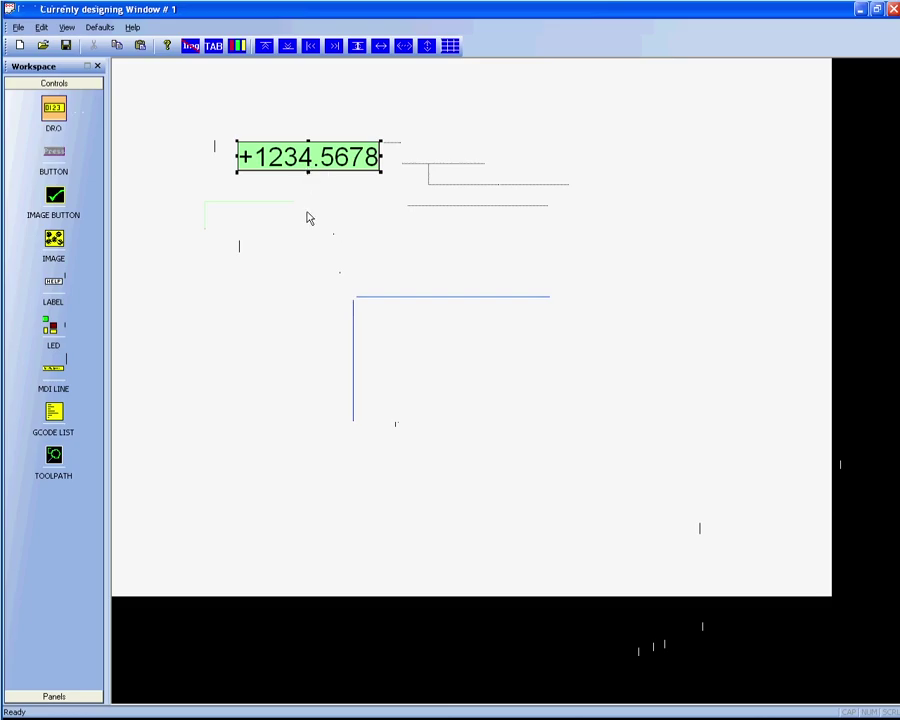
pyautogui.moveTo(311, 155); pyautogui.dragTo(370, 167)
pyautogui.click(450, 45)
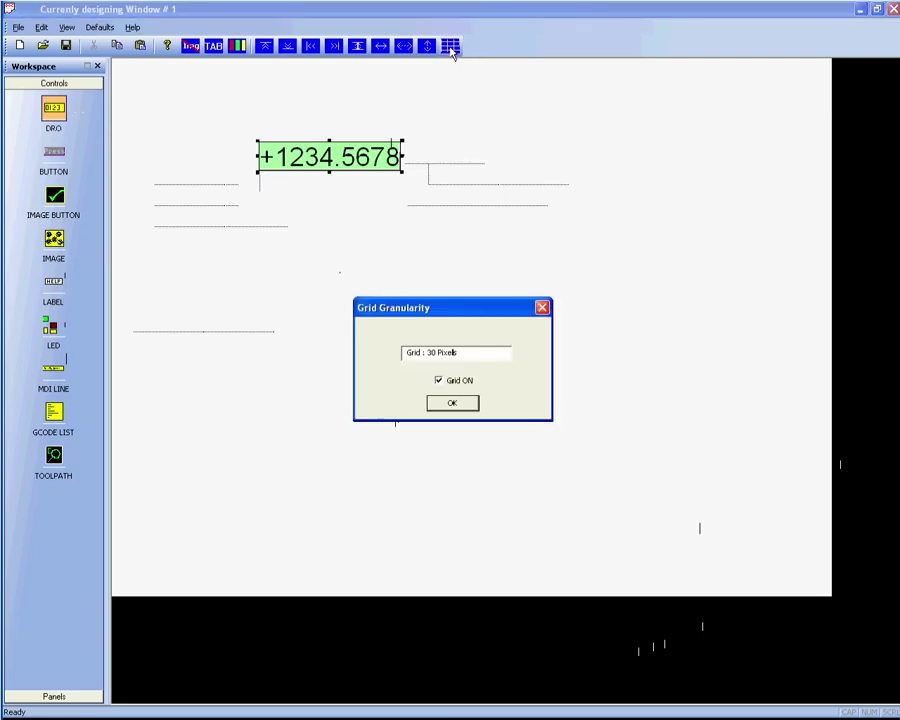
pyautogui.click(456, 405)
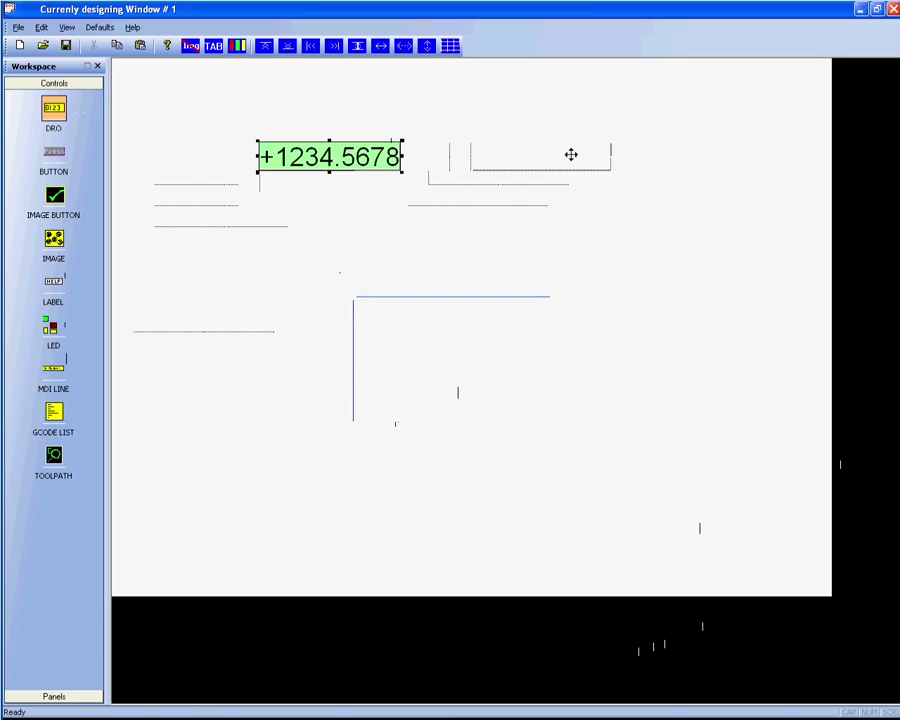
pyautogui.moveTo(390, 125); pyautogui.dragTo(320, 112)
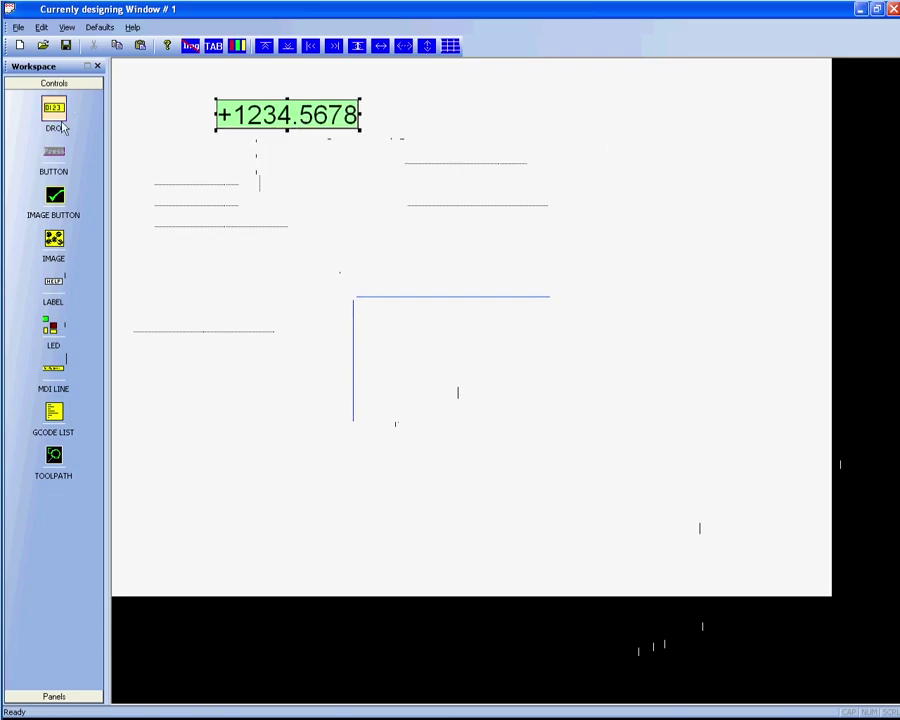
# Place three more DROs and line them up in an evenly spaced column beneath the first one
pyautogui.moveTo(56, 112); pyautogui.dragTo(268, 206)
pyautogui.click(341, 237)
pyautogui.click(320, 272)
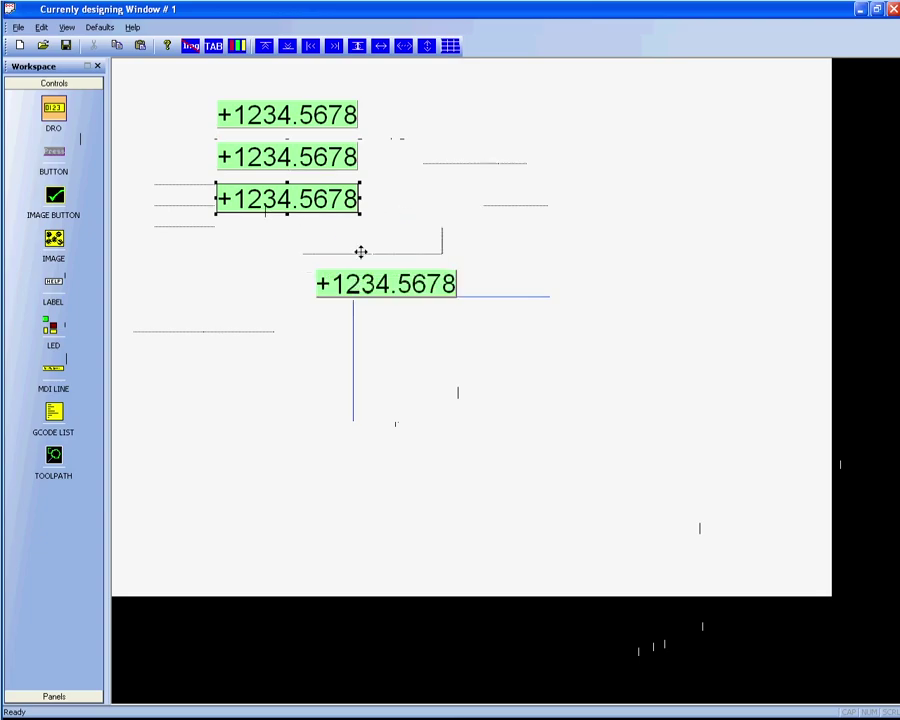
pyautogui.moveTo(330, 284); pyautogui.dragTo(231, 240)
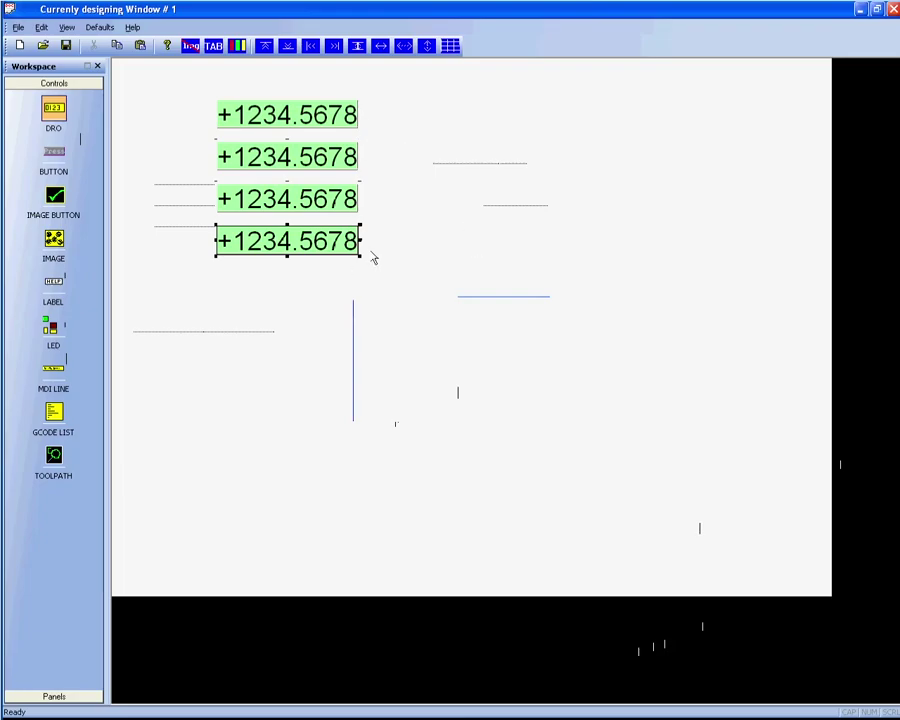
# Turn off the placement grid
pyautogui.click(450, 46)
pyautogui.click(450, 402)
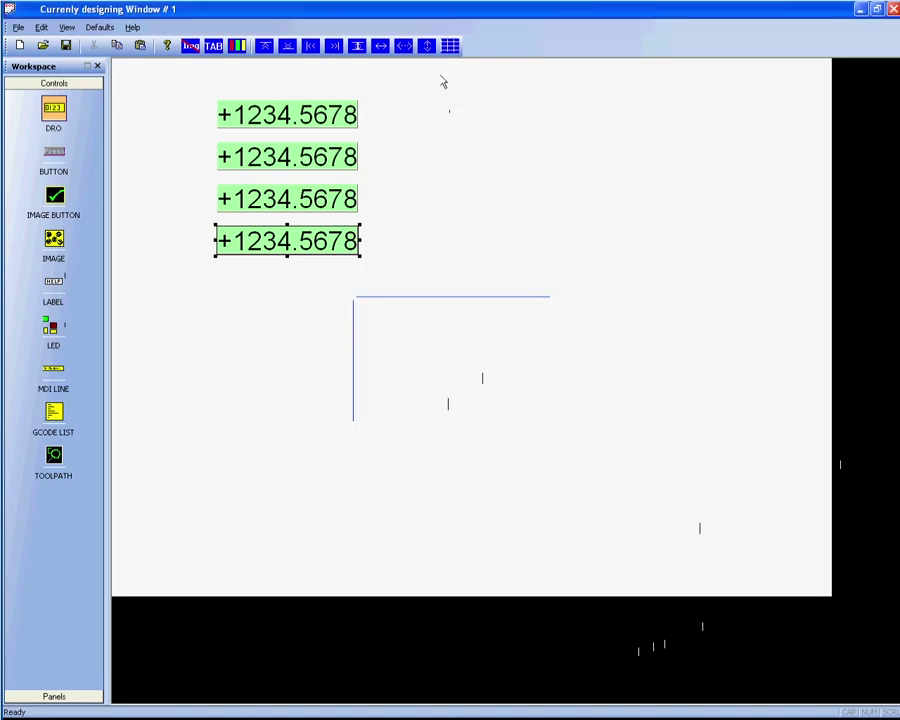
pyautogui.click(450, 47)
pyautogui.click(438, 380)
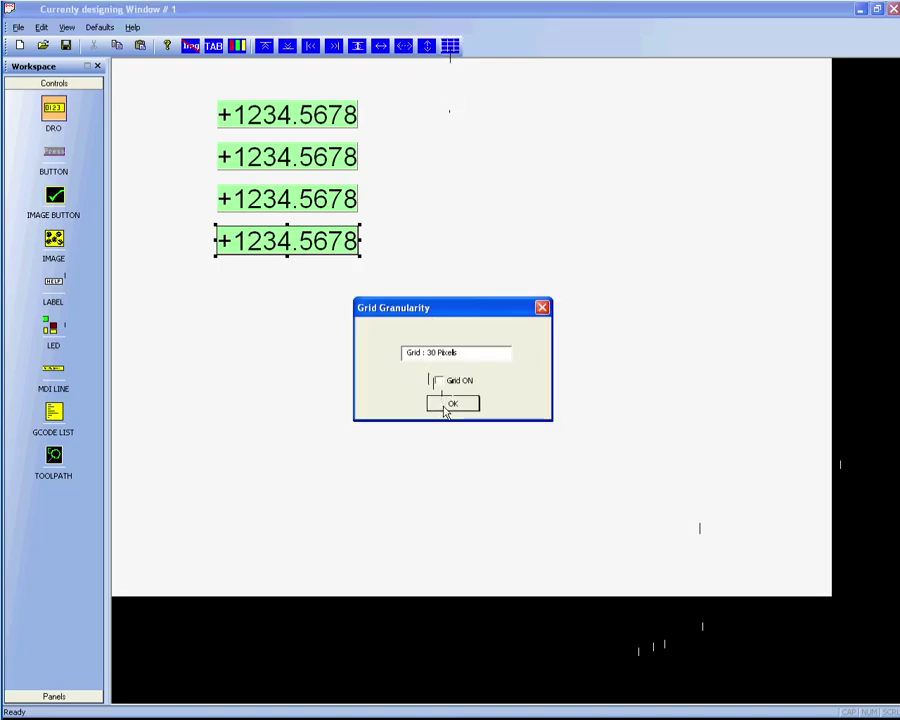
pyautogui.click(448, 403)
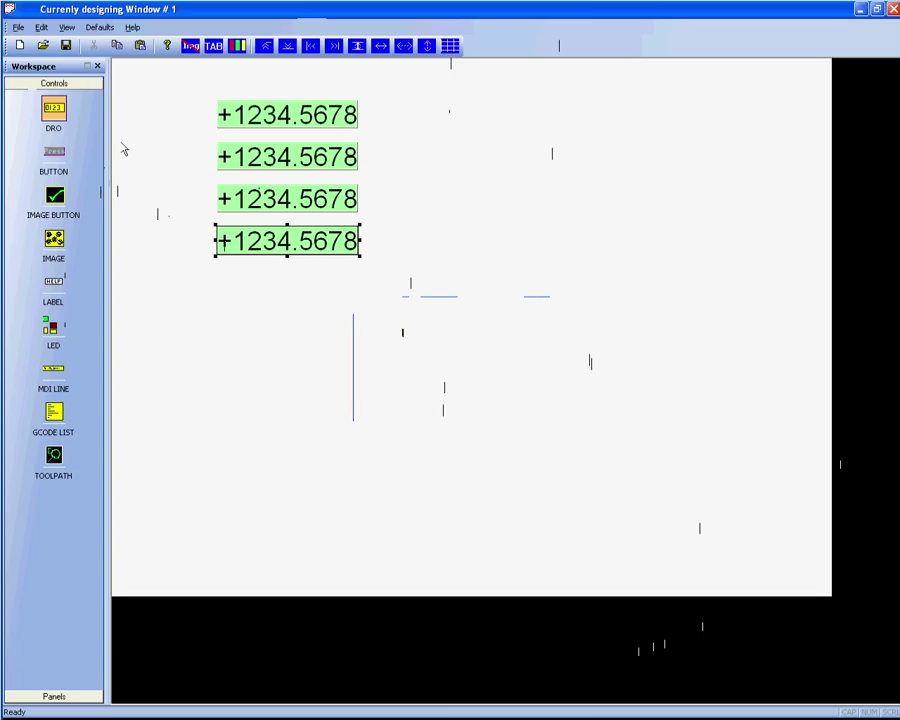
# Place a button above and to the left of the DRO column and open its properties
pyautogui.click(57, 156)
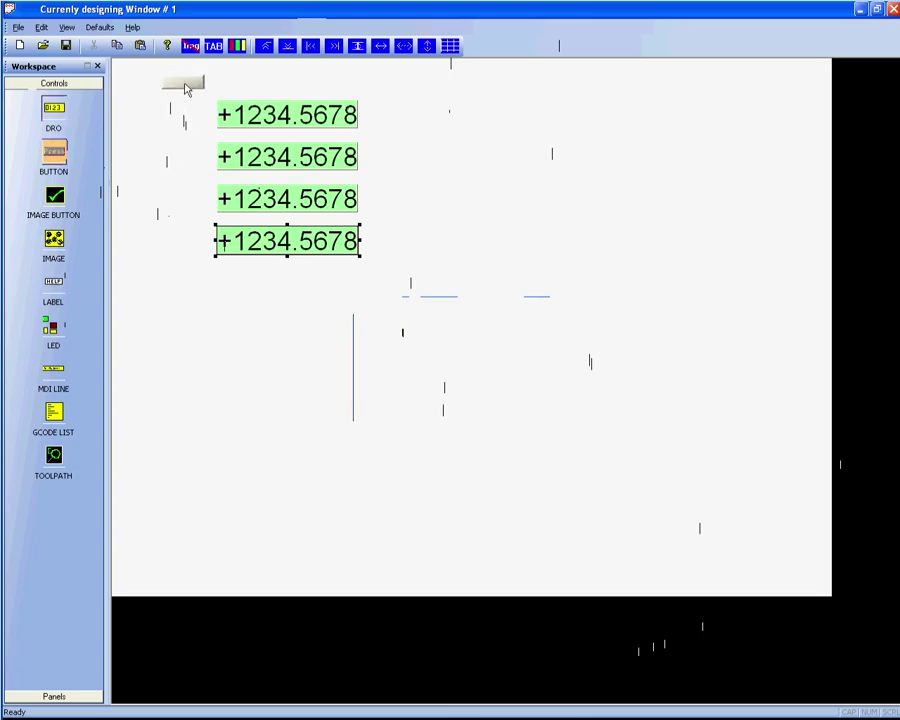
pyautogui.click(181, 88)
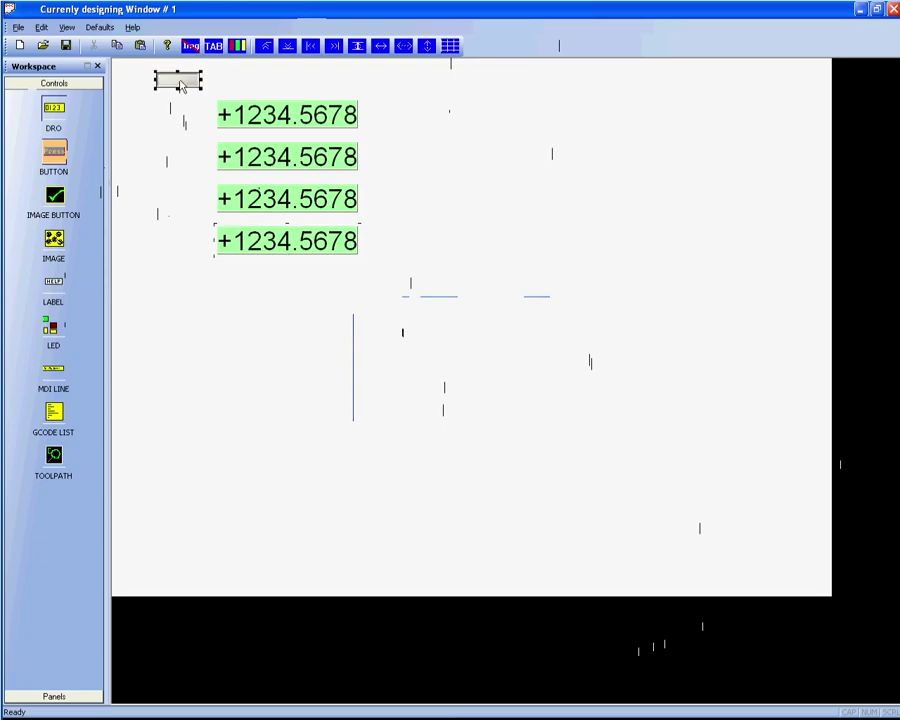
pyautogui.doubleClick(181, 86)
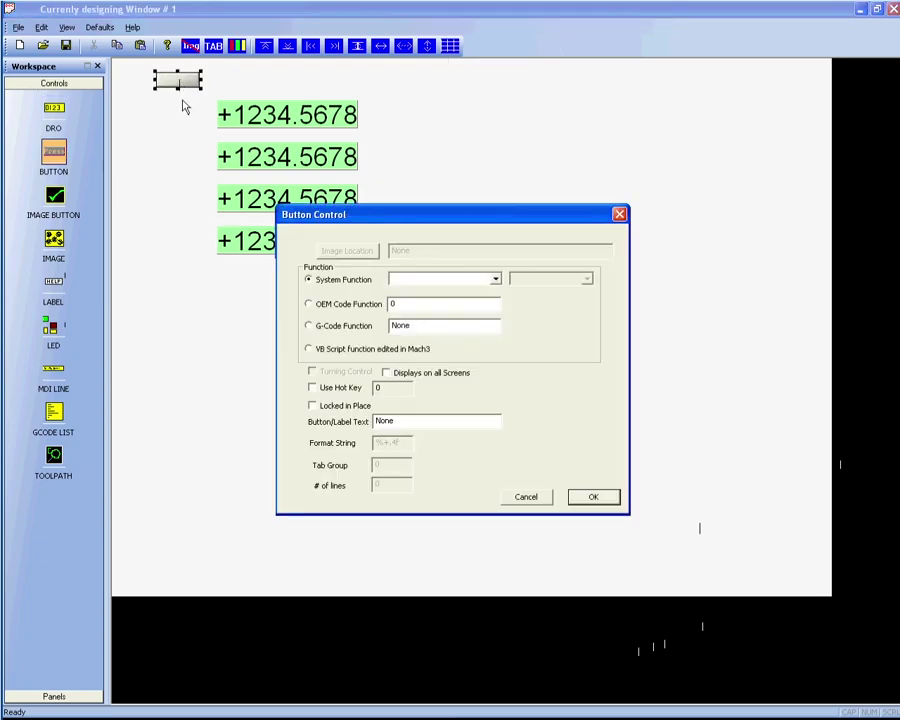
pyautogui.click(495, 280)
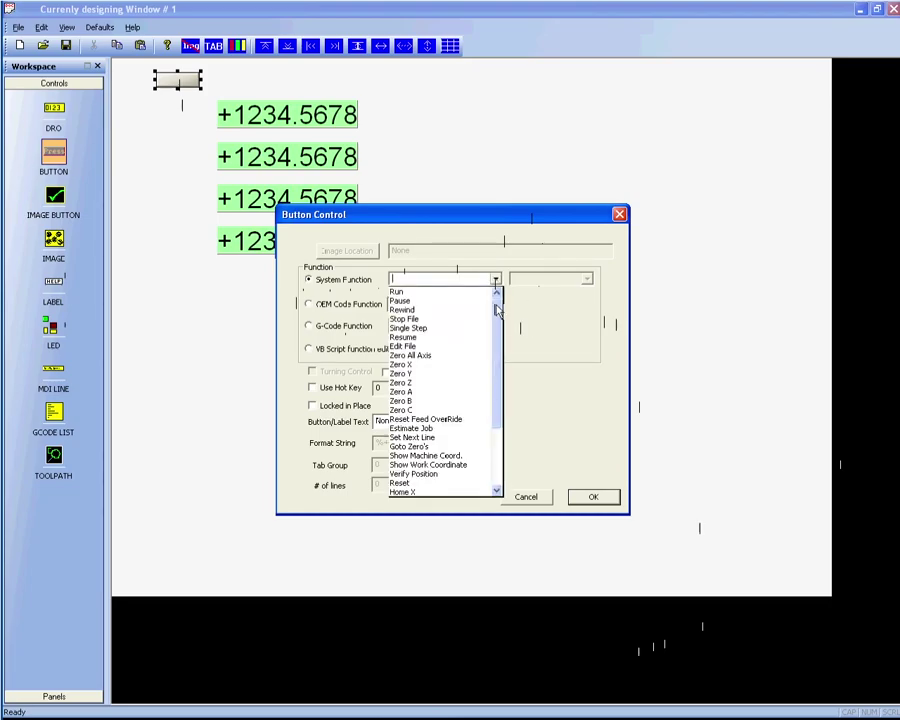
pyautogui.moveTo(499, 311)
pyautogui.mouseDown()
pyautogui.moveTo(497, 336)
pyautogui.moveTo(493, 311)
pyautogui.mouseUp()
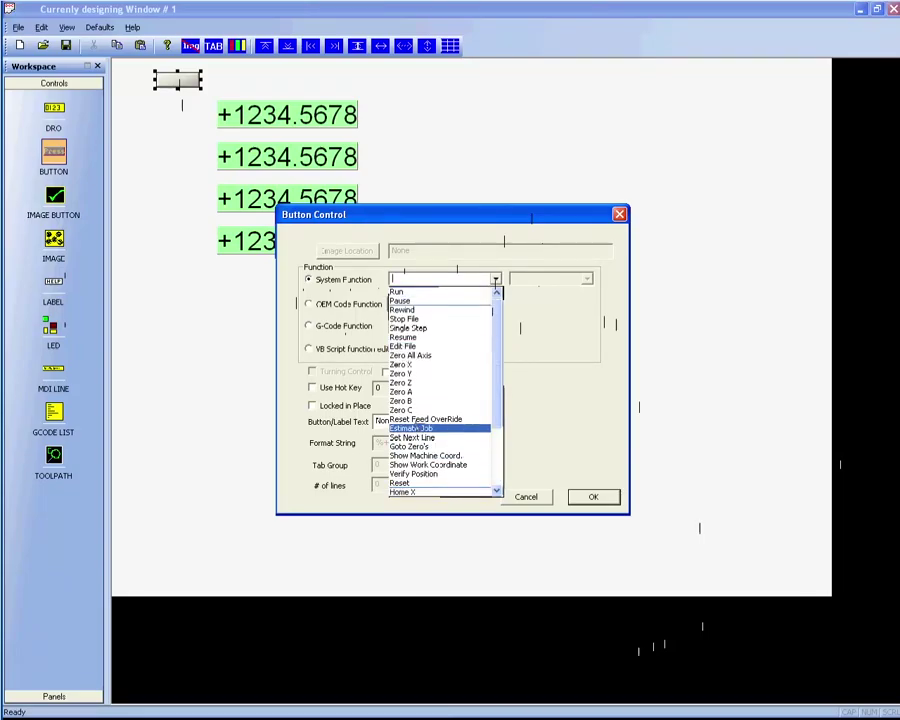
pyautogui.click(412, 428)
# Set the new button's function to OEM Code with code 2
pyautogui.click(494, 279)
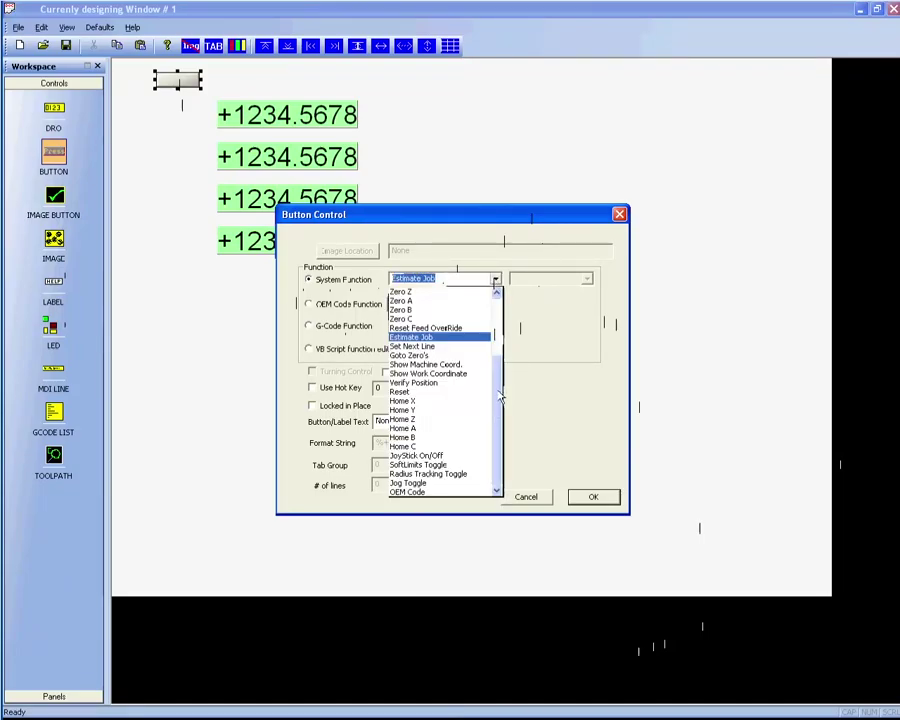
pyautogui.click(415, 491)
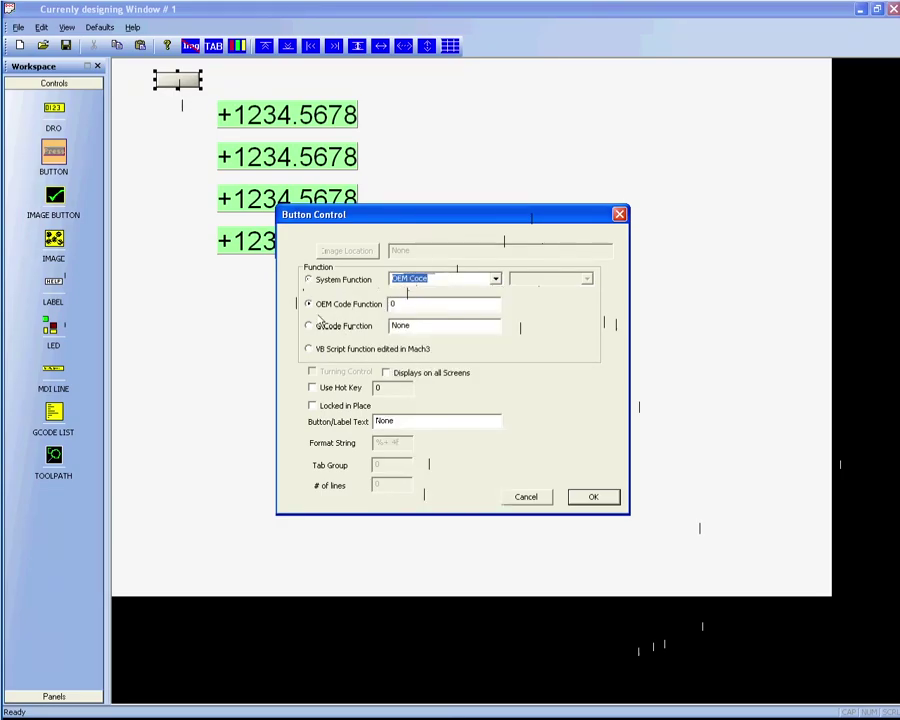
pyautogui.doubleClick(392, 305)
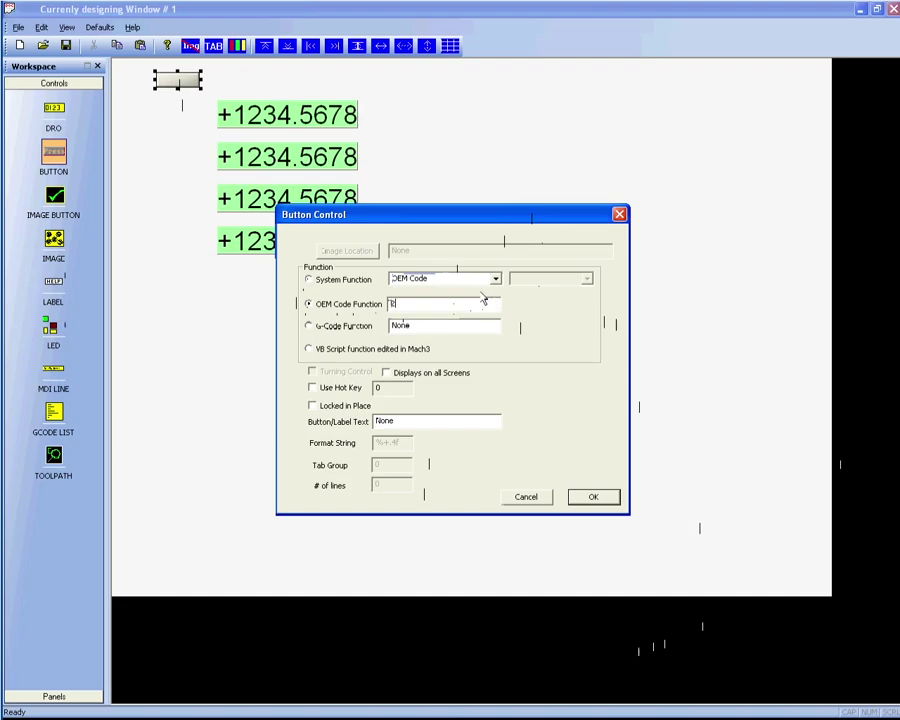
# Label the button Screen2, make it display on all screens, and apply the settings
pyautogui.doubleClick(390, 421)
pyautogui.write('RESET')
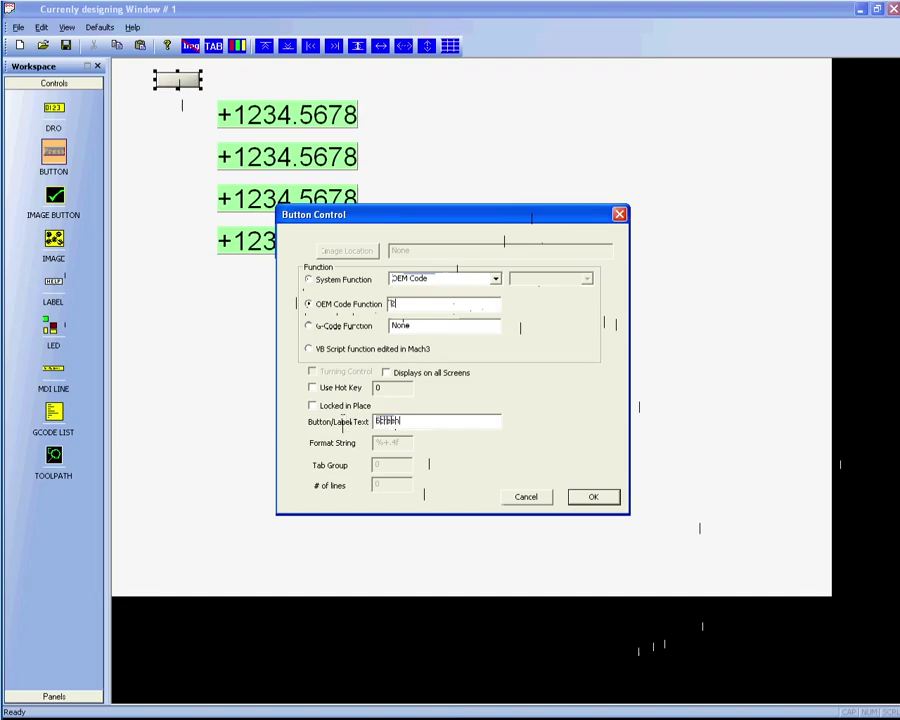
pyautogui.write('t')
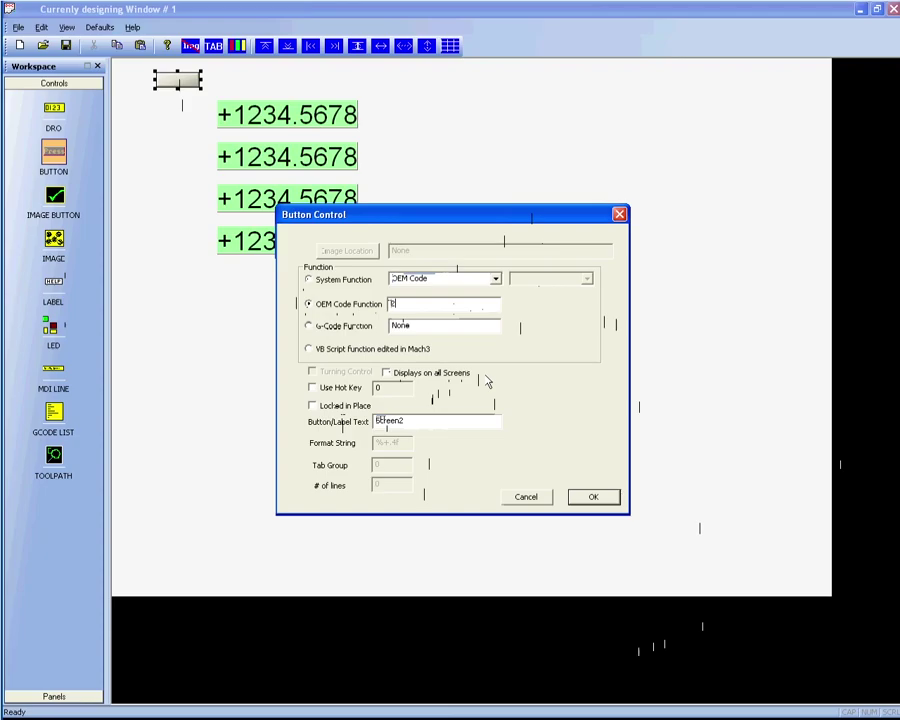
pyautogui.click(424, 375)
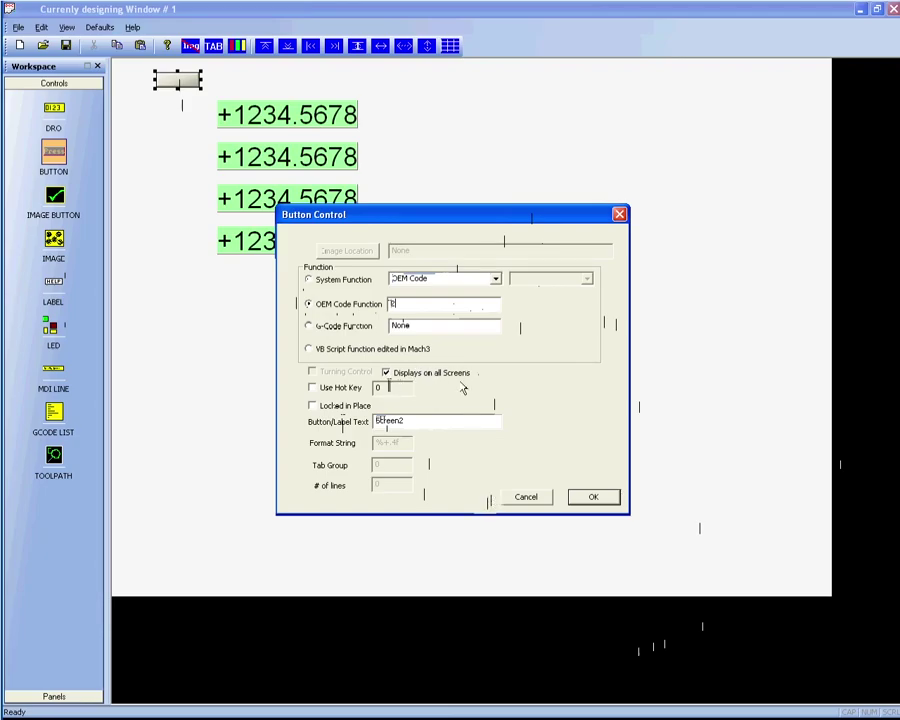
pyautogui.click(588, 498)
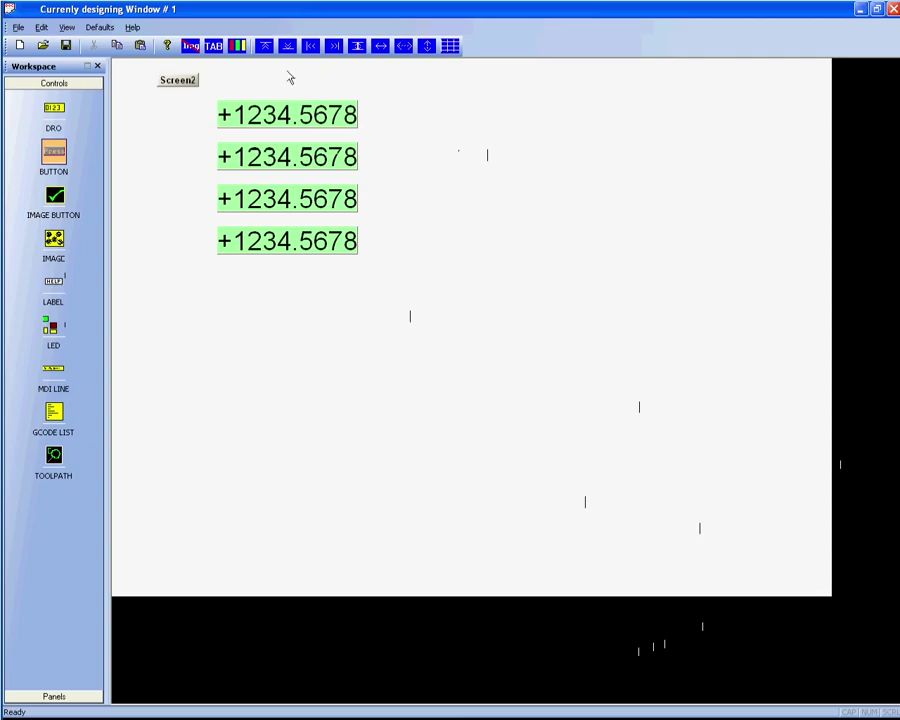
# Switch to screen 2, place a new button just to the right of Screen2, and open its properties
pyautogui.click(180, 84)
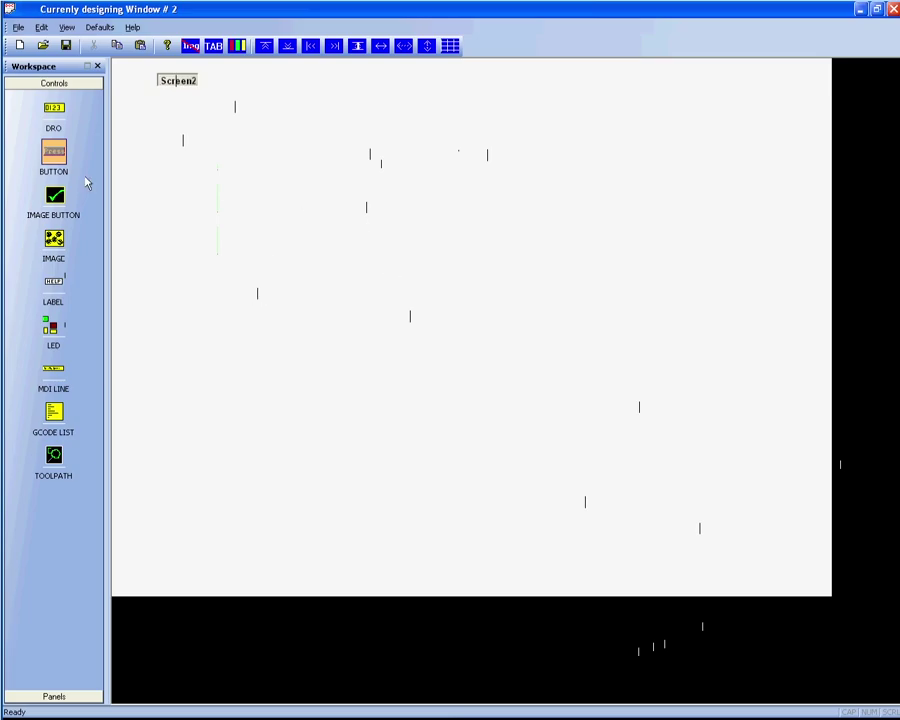
pyautogui.click(240, 155)
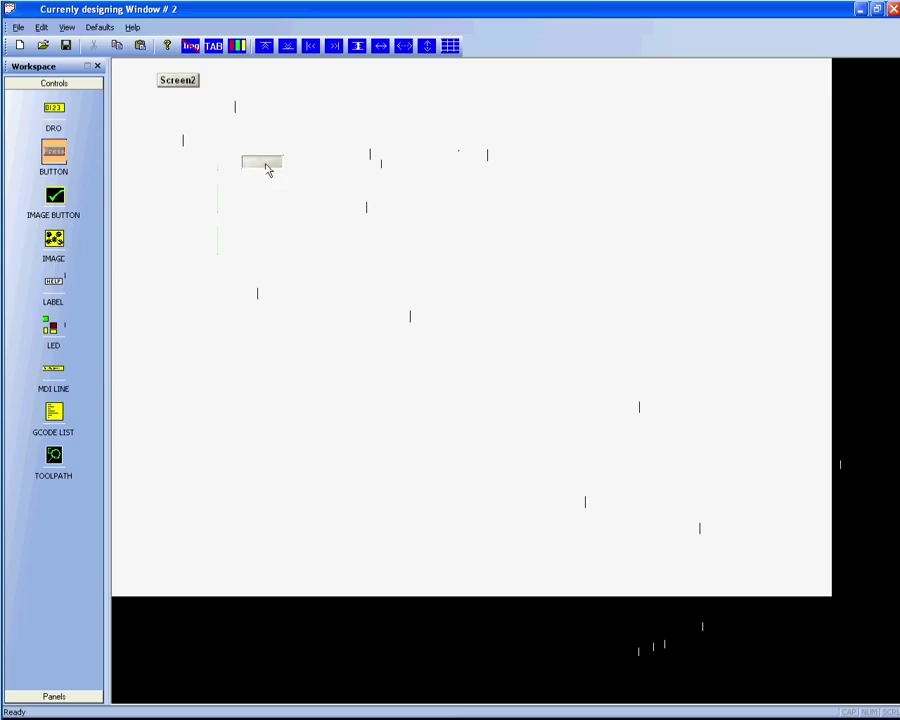
pyautogui.moveTo(266, 166); pyautogui.dragTo(242, 87)
pyautogui.doubleClick(240, 84)
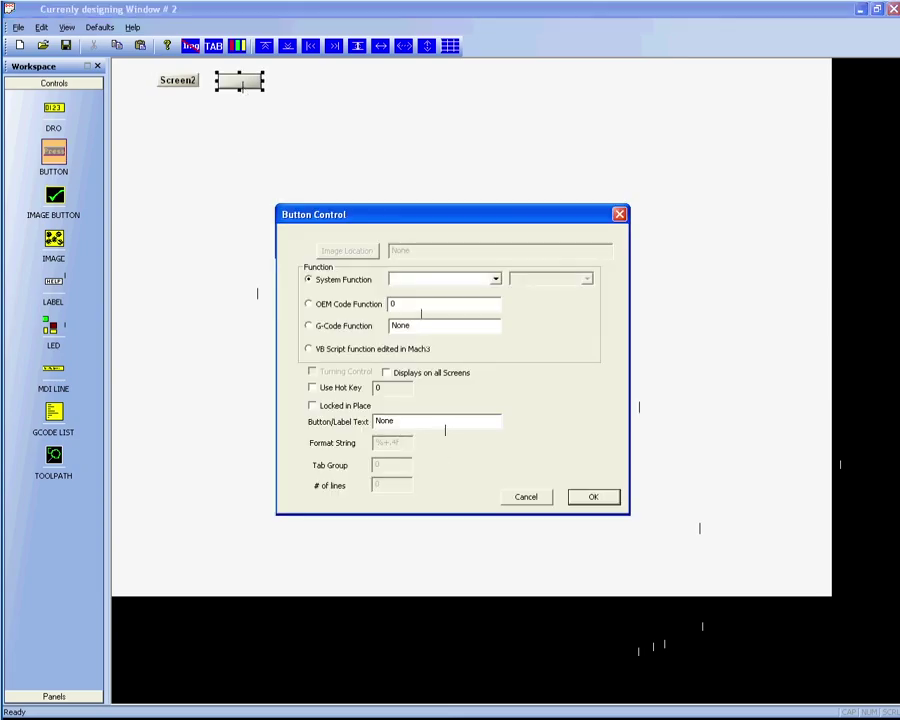
# Assign OEM code 1 to the new button, label it Screen1, and apply the settings
pyautogui.click(337, 308)
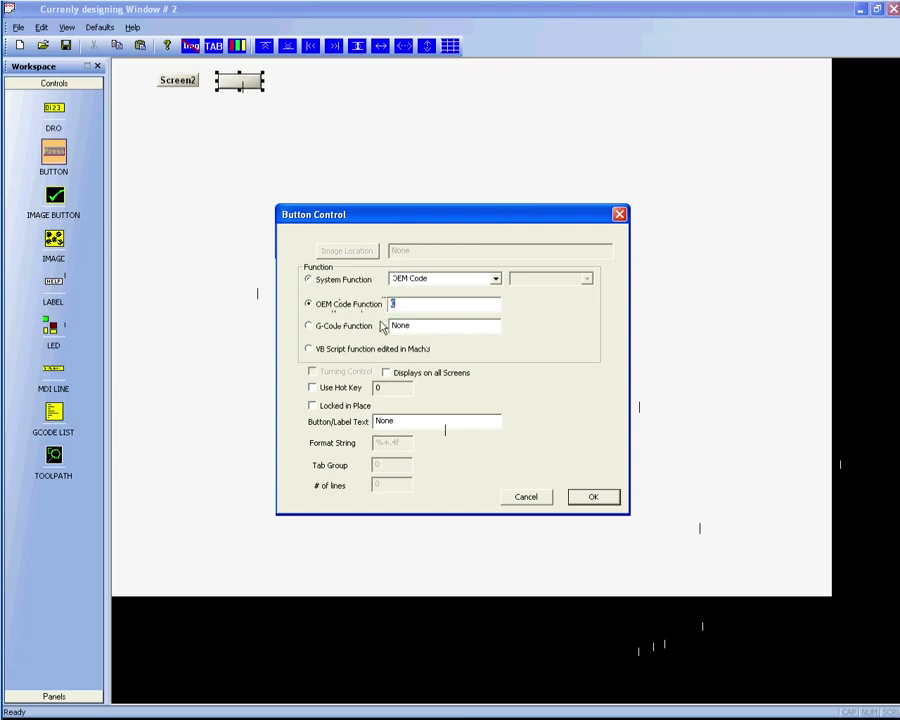
pyautogui.write('1')
pyautogui.doubleClick(407, 422)
pyautogui.write('S')
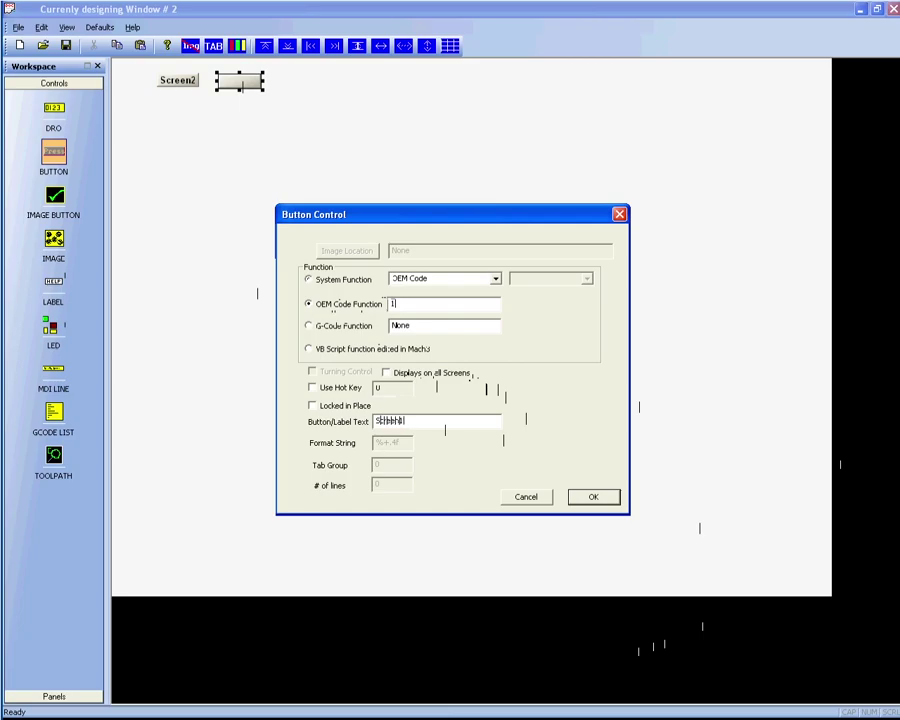
pyautogui.click(594, 497)
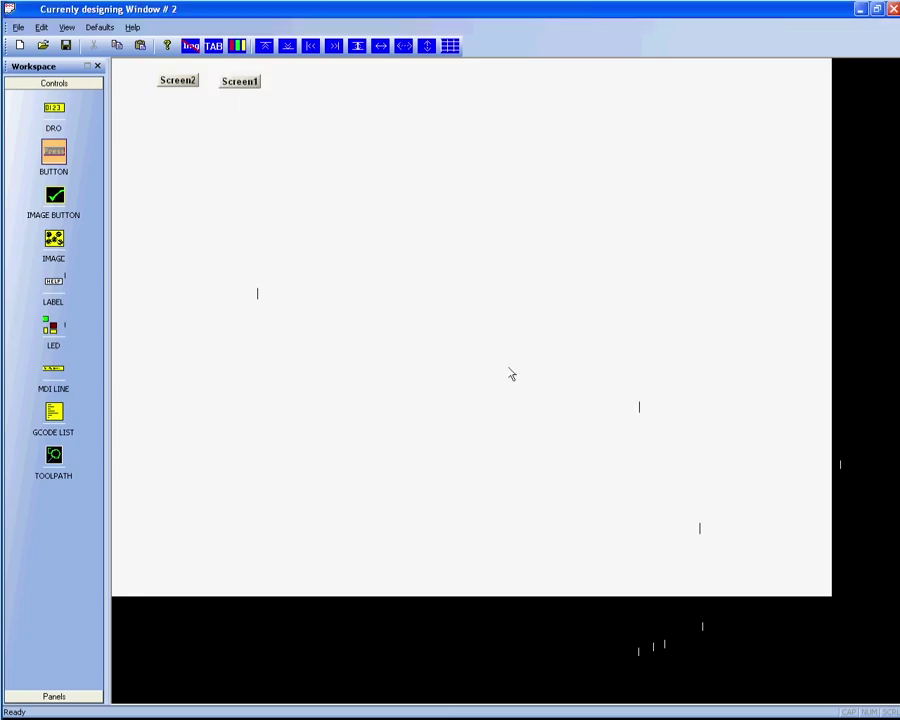
# Test the Screen1 and Screen2 buttons by switching back and forth between the screens, ending on screen 1
pyautogui.click(239, 82)
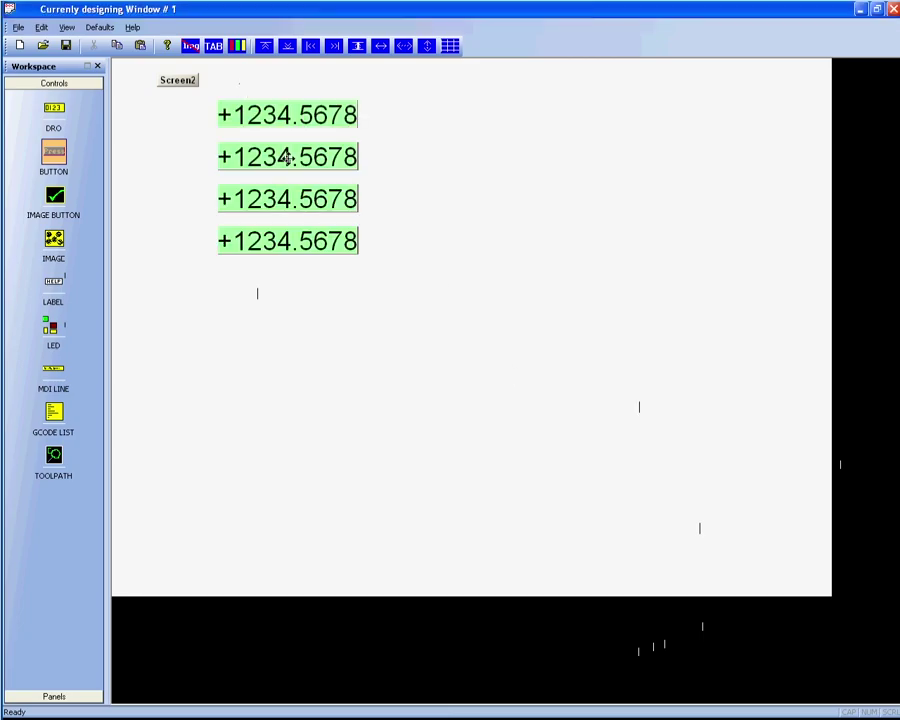
pyautogui.click(182, 84)
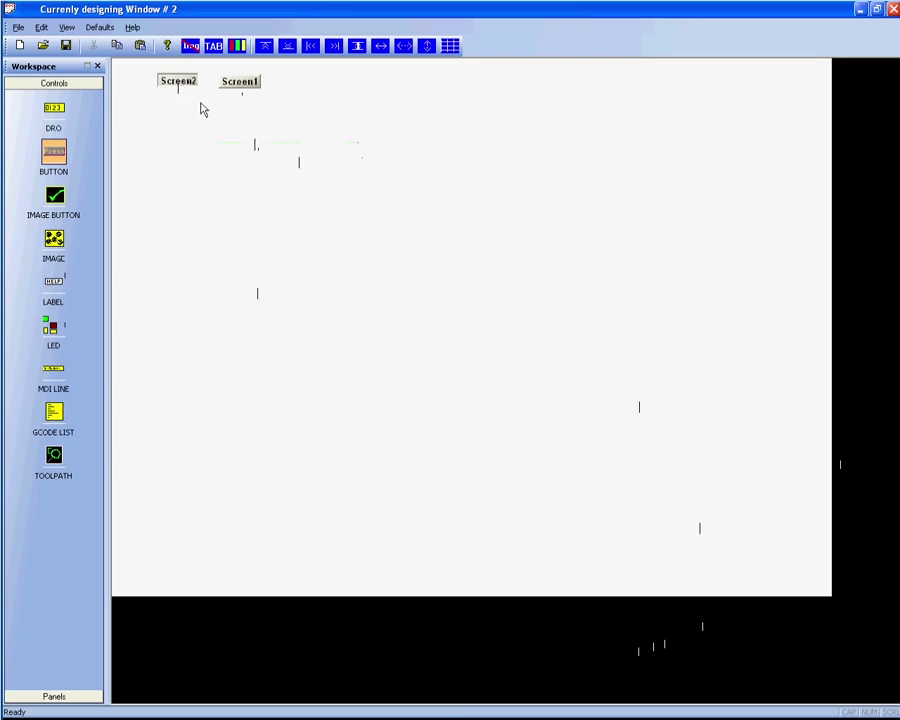
pyautogui.click(238, 82)
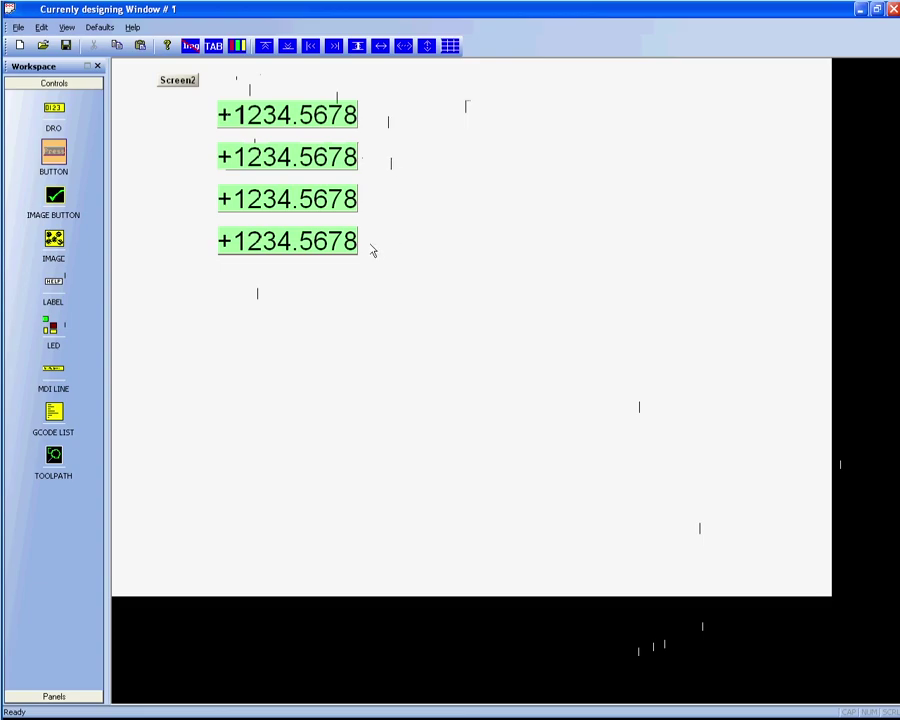
# Switch repeatedly between the two screens with the Screen2 and Screen1 buttons to check where each button displays, ending on screen 2
pyautogui.click(189, 81)
pyautogui.click(241, 82)
pyautogui.click(178, 81)
pyautogui.click(248, 86)
pyautogui.click(188, 83)
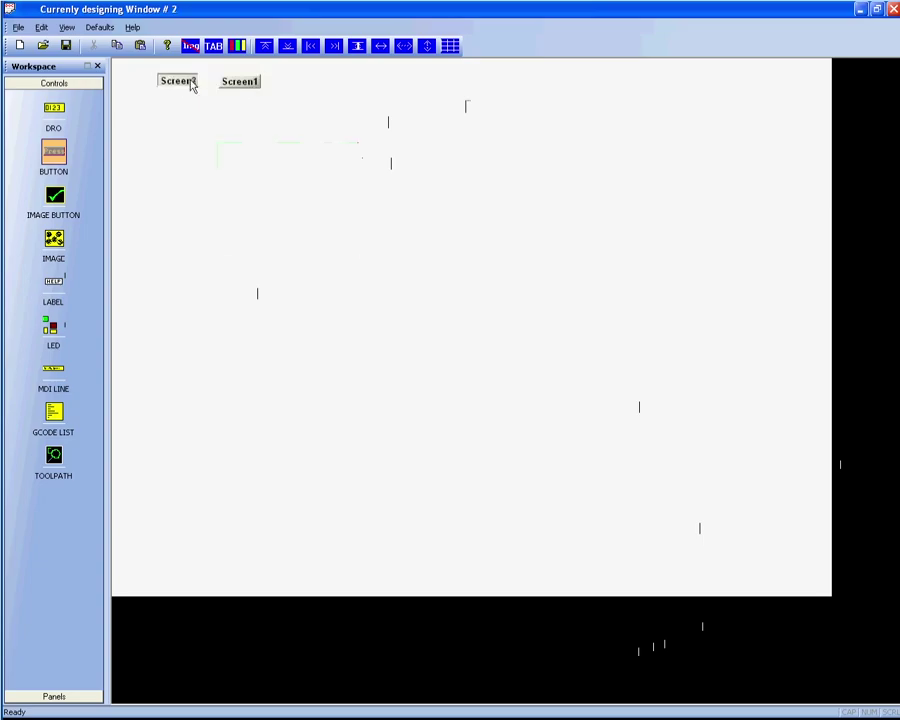
pyautogui.click(250, 86)
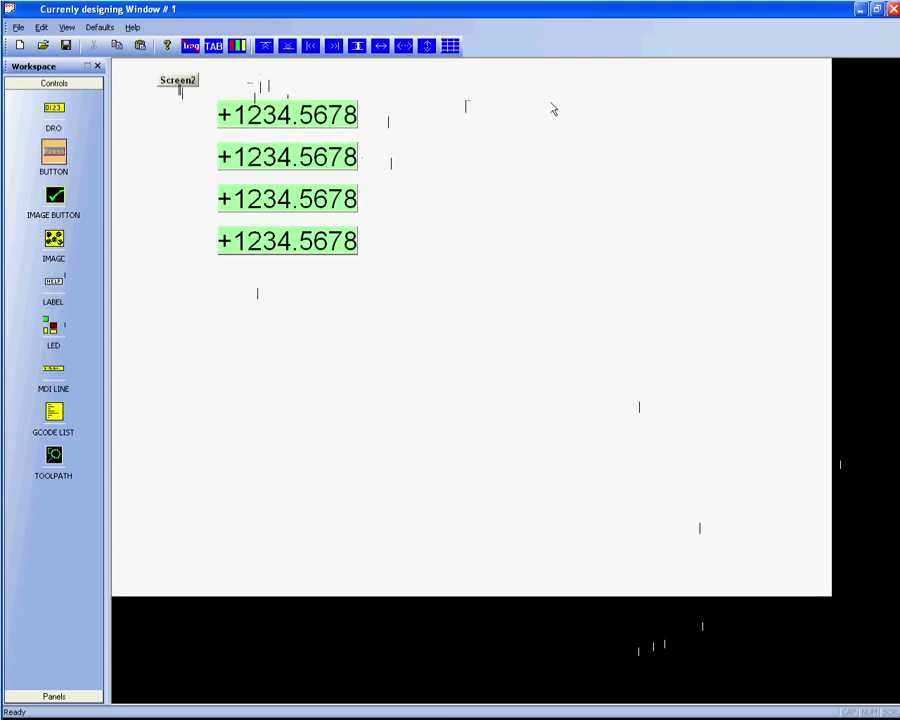
pyautogui.click(173, 84)
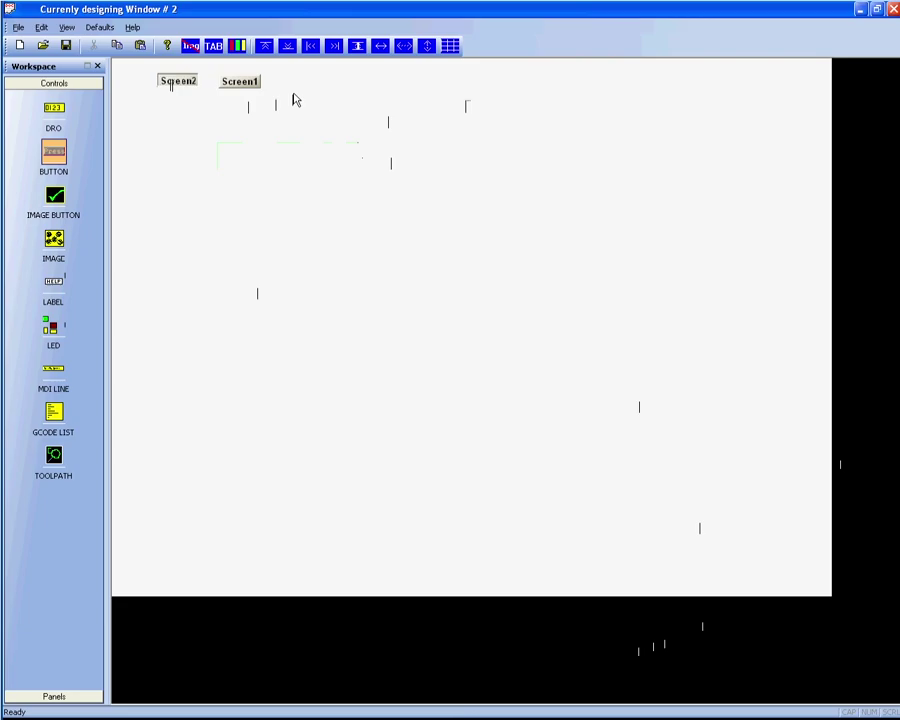
# Set the Screen1 button to display on all screens, try J as its hot key, and apply the settings with hot key use turned off
pyautogui.doubleClick(242, 82)
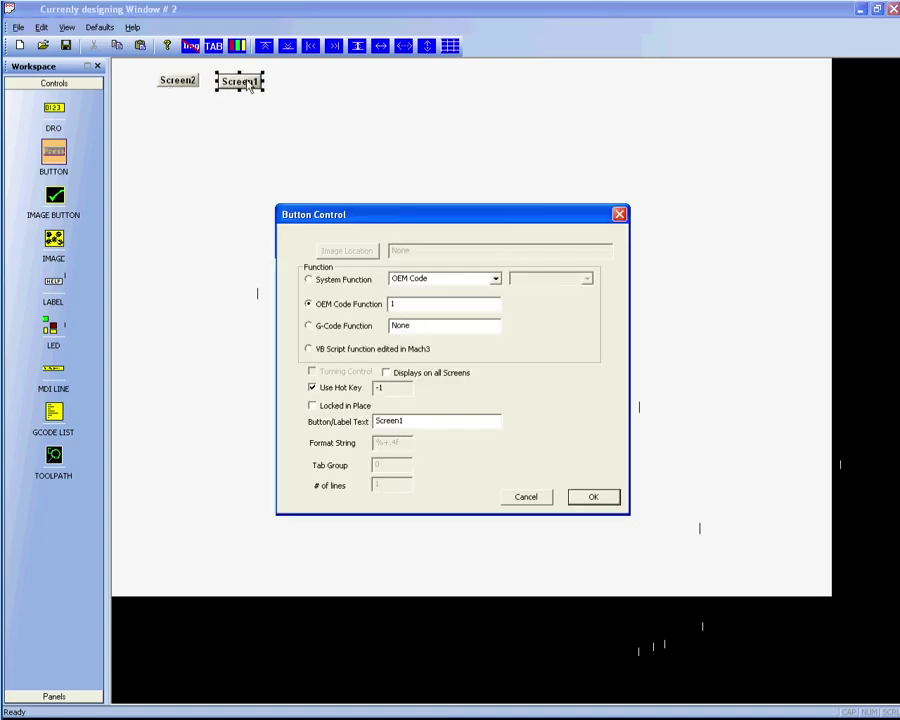
pyautogui.click(388, 373)
pyautogui.click(334, 389)
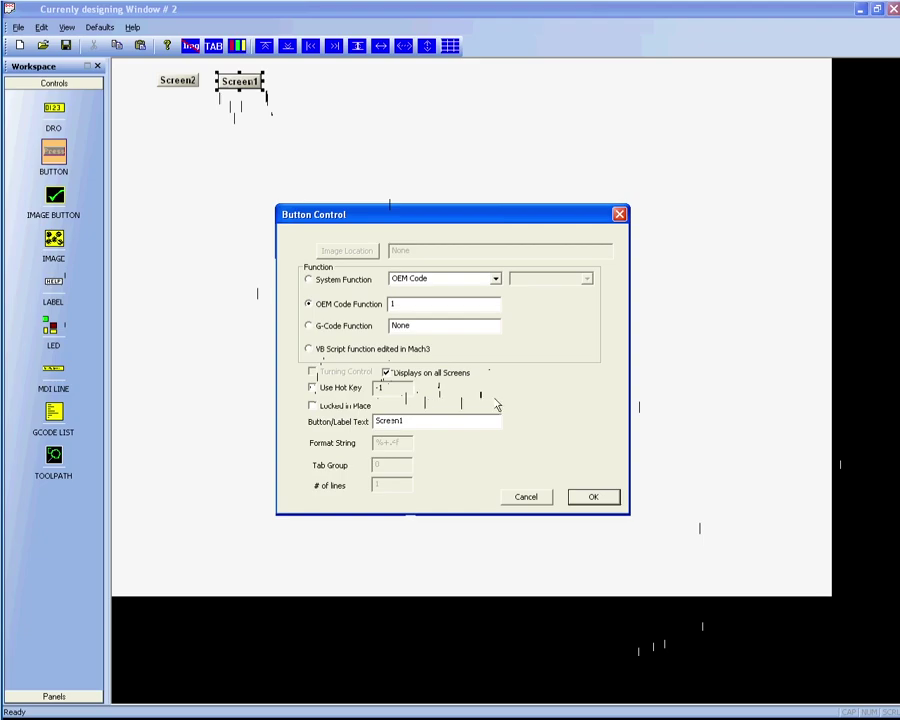
pyautogui.click(326, 389)
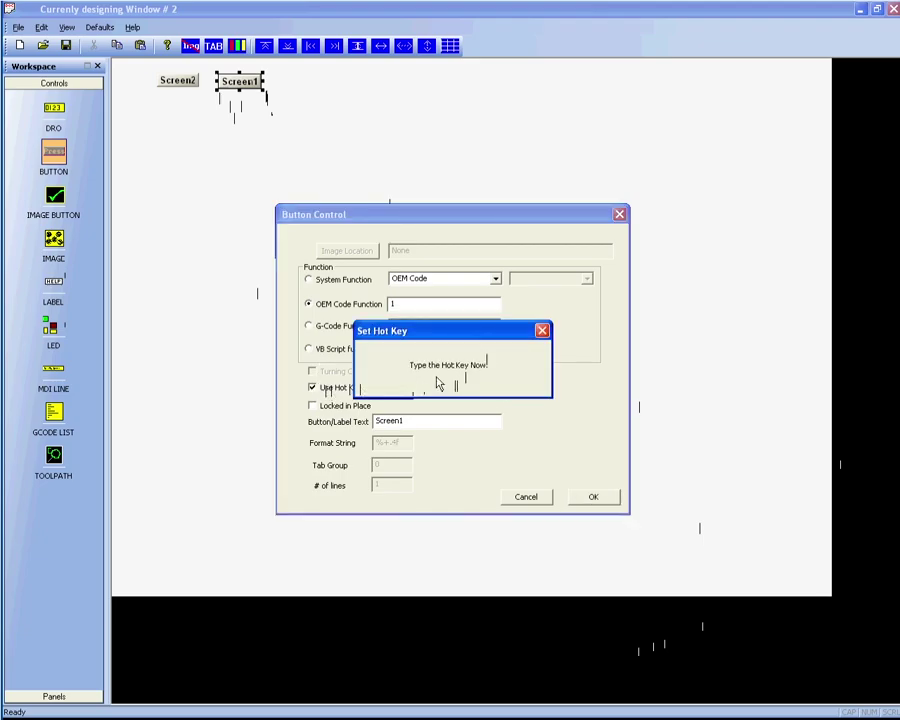
pyautogui.press('j')
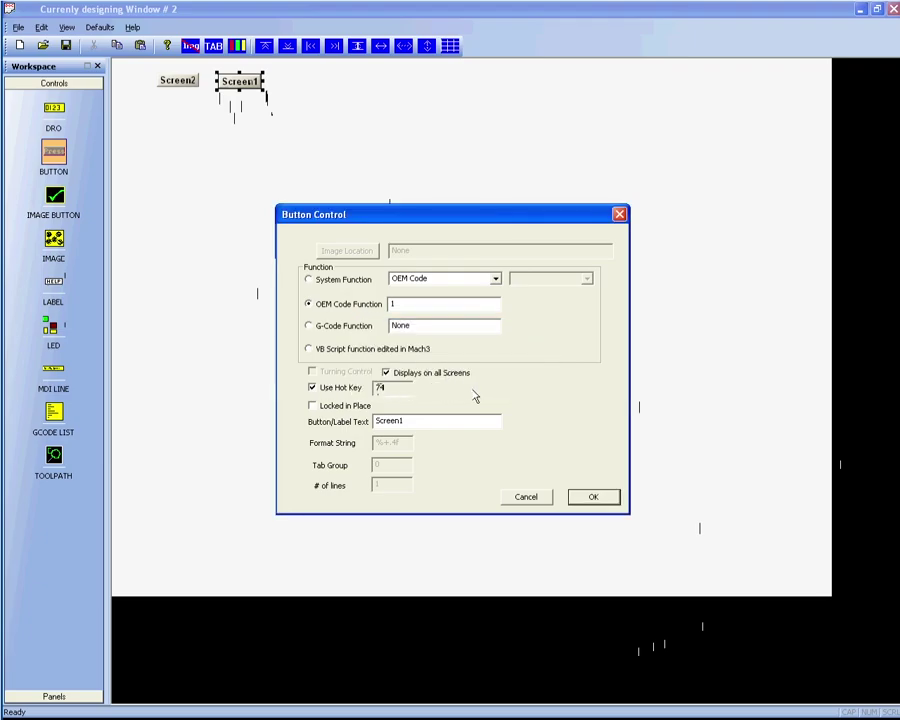
pyautogui.click(312, 387)
pyautogui.click(590, 500)
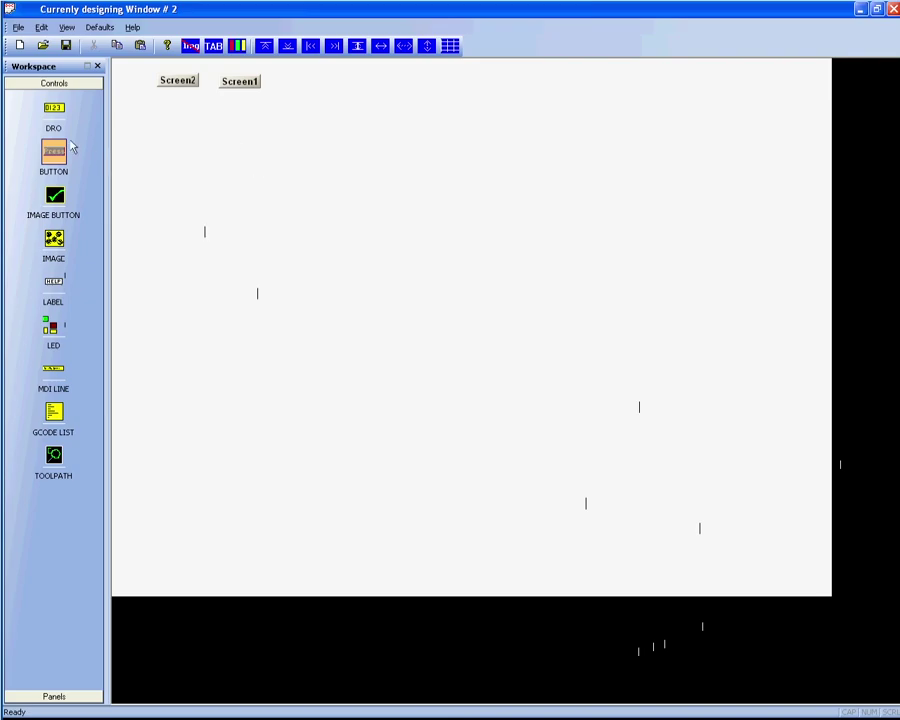
# Check the Screen1 button on both screens and place five image buttons at scattered positions on screen 2
pyautogui.click(237, 82)
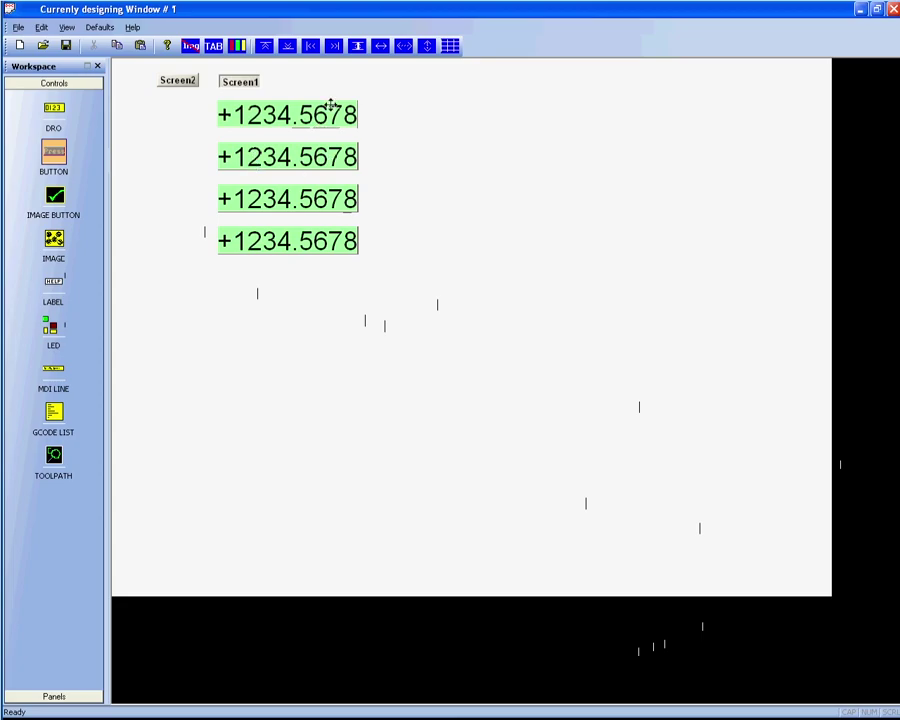
pyautogui.click(180, 81)
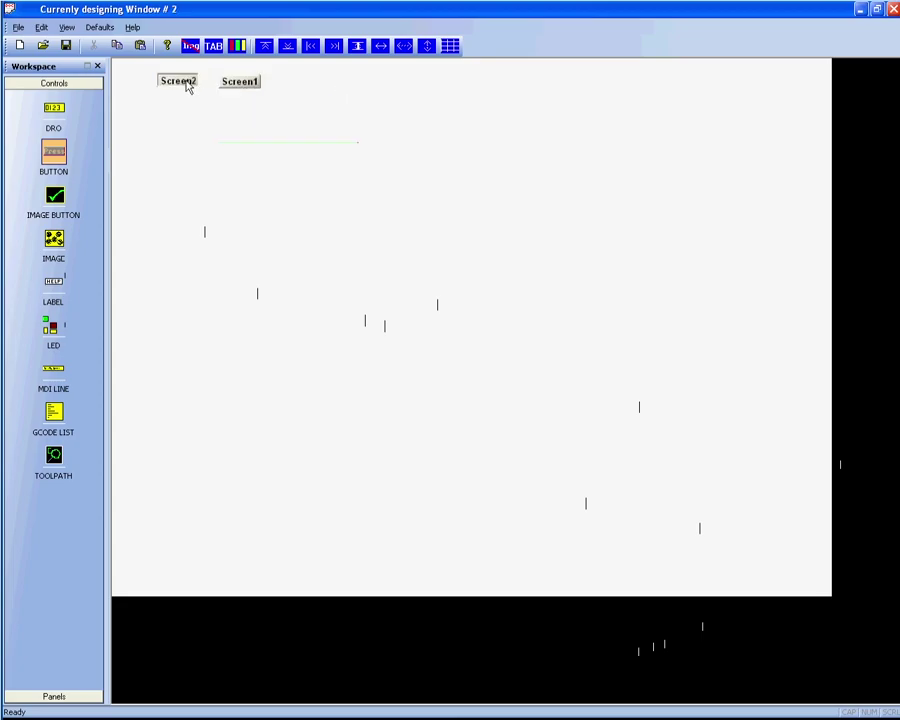
pyautogui.click(352, 203)
pyautogui.click(301, 204)
pyautogui.click(283, 318)
pyautogui.click(561, 311)
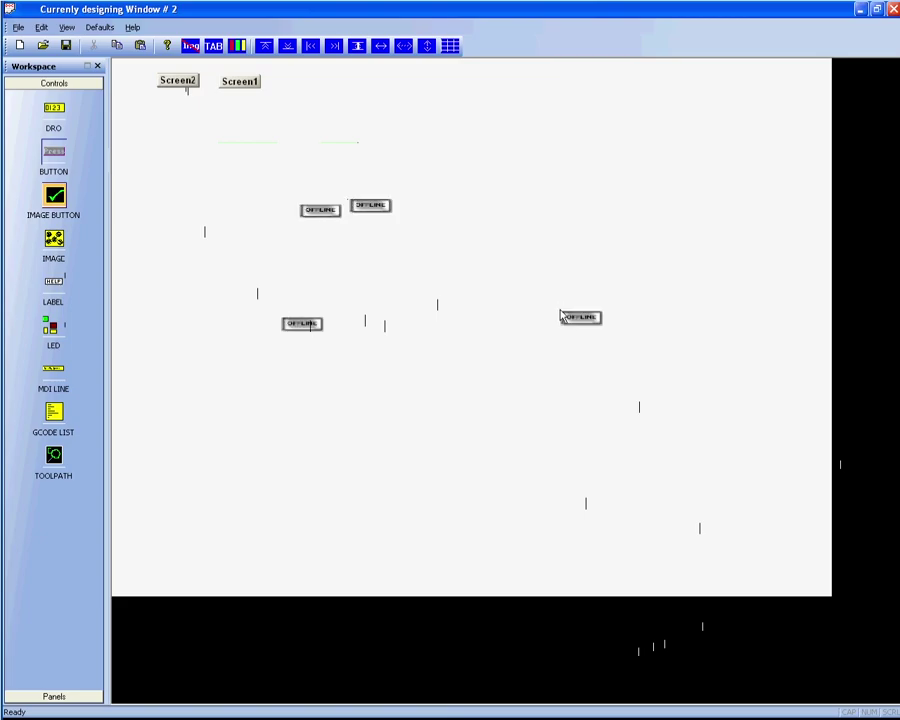
pyautogui.click(591, 185)
# Add two text labels to screen 2, one below the Screen1 button and one higher up near the middle
pyautogui.click(74, 280)
pyautogui.click(243, 173)
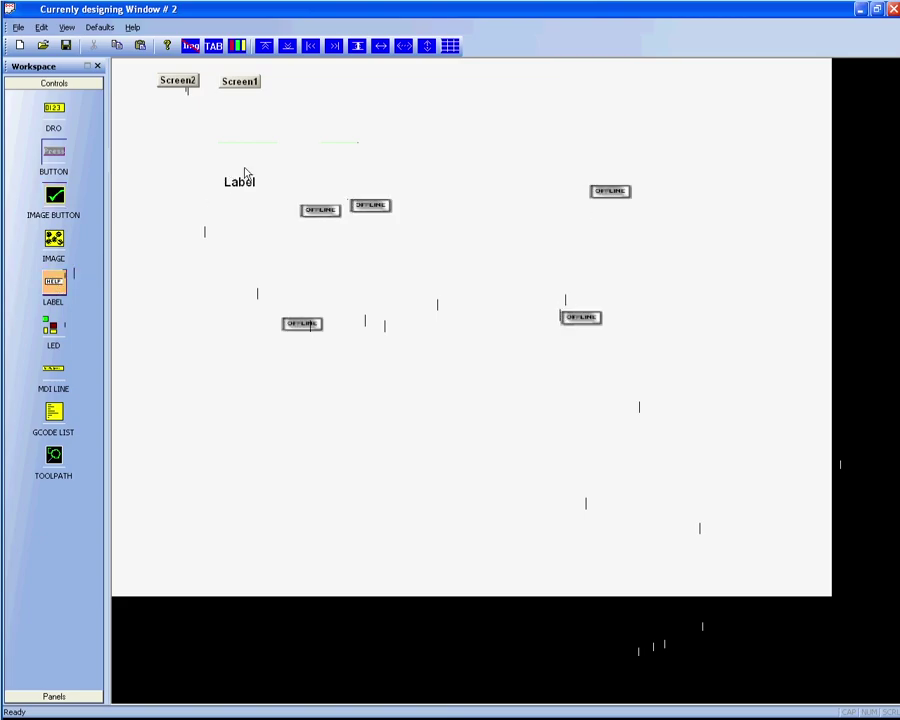
pyautogui.click(436, 125)
# Alternate between the two screens to compare their contents, ending on screen 1
pyautogui.click(250, 84)
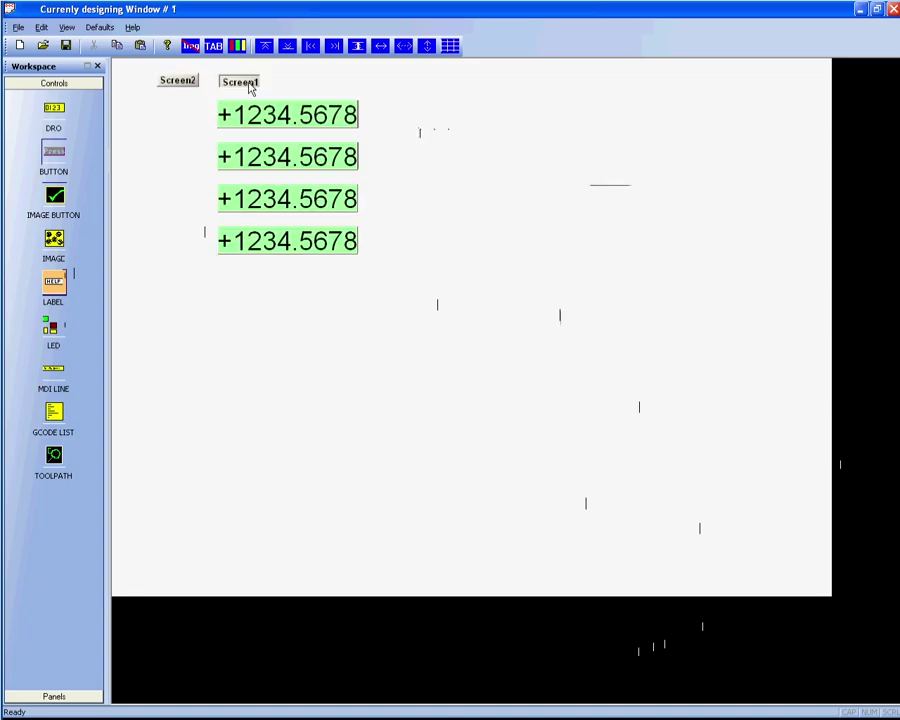
pyautogui.click(189, 84)
pyautogui.click(238, 84)
pyautogui.click(182, 83)
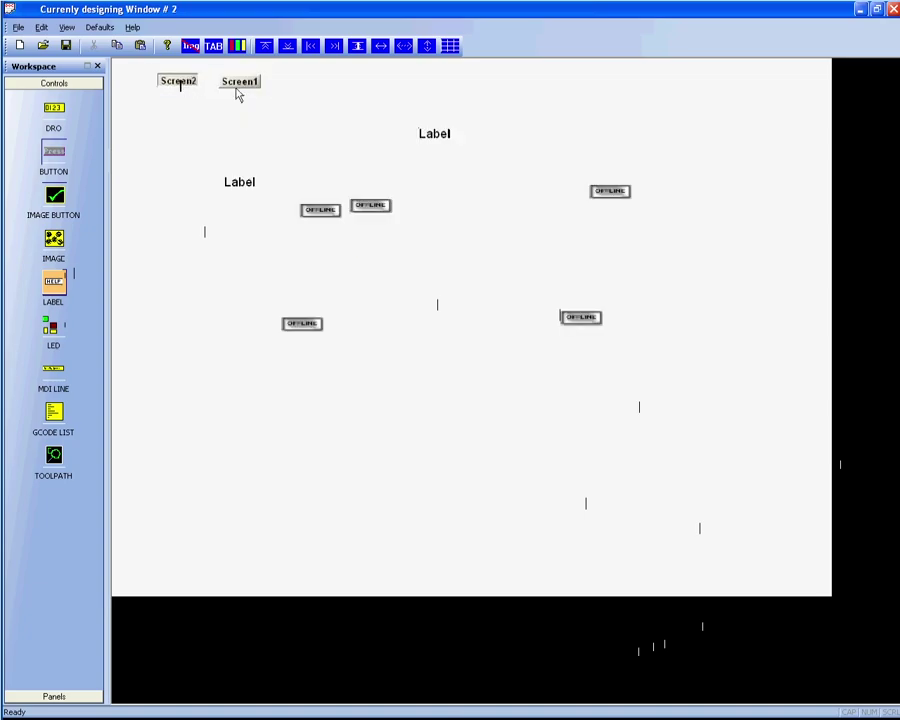
pyautogui.click(244, 86)
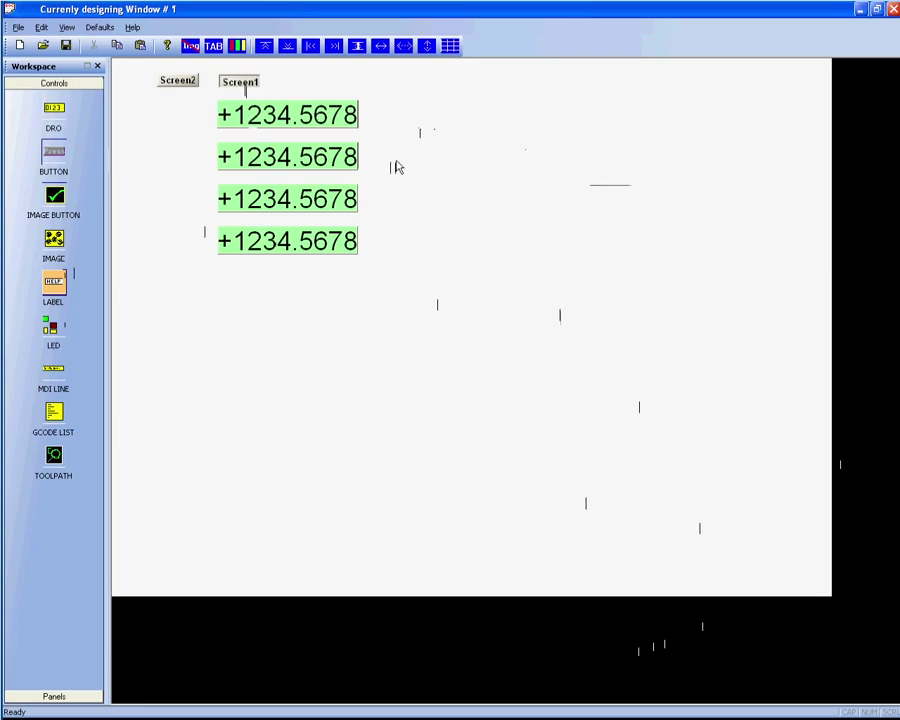
# Set the default Mach location to the Mach3 folder on drive C
pyautogui.click(18, 27)
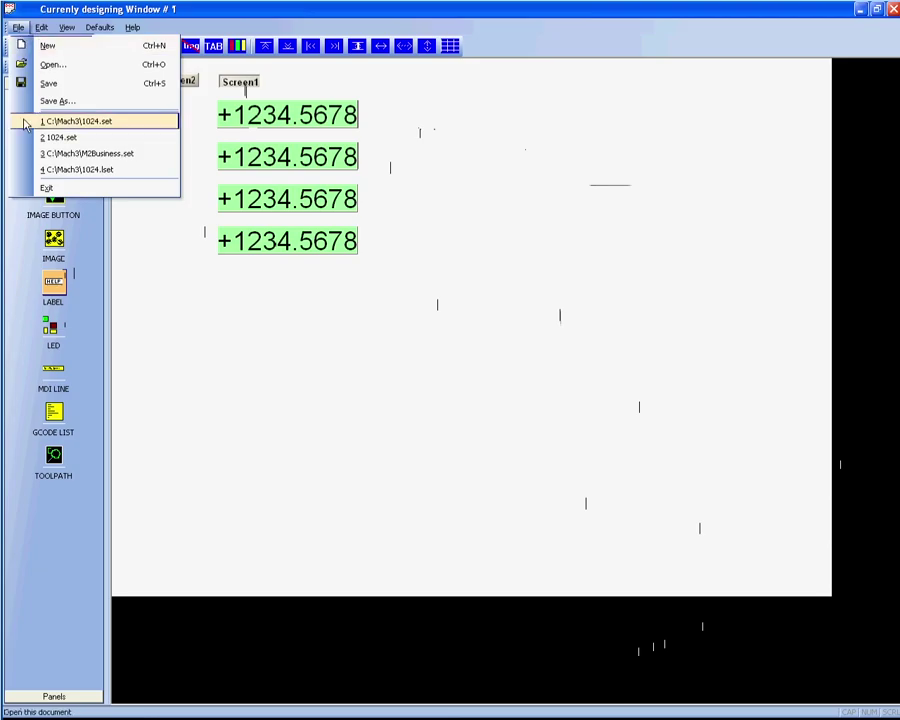
pyautogui.click(242, 28)
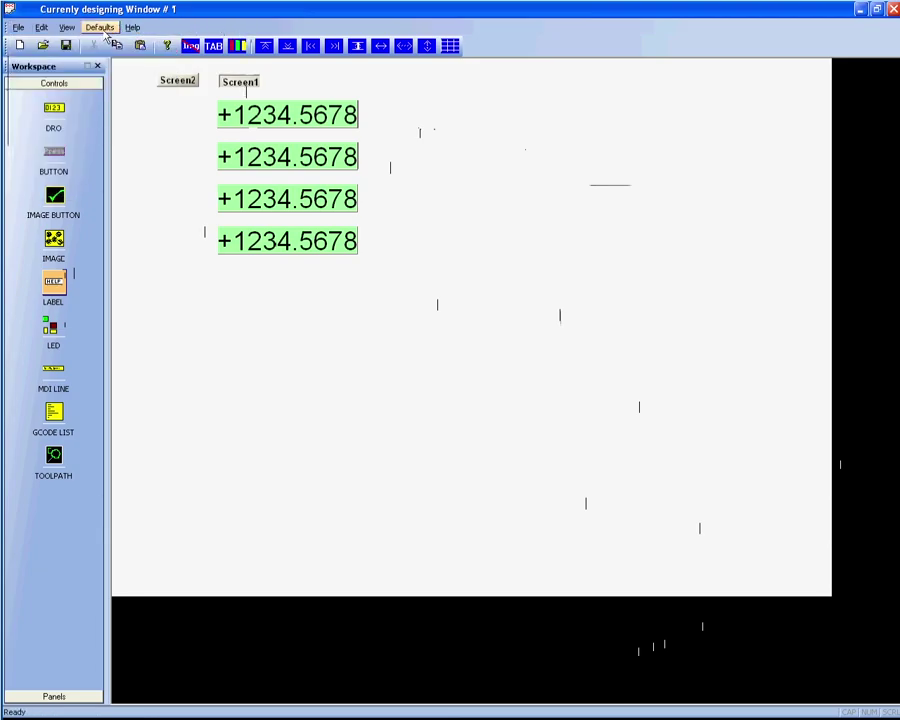
pyautogui.click(100, 27)
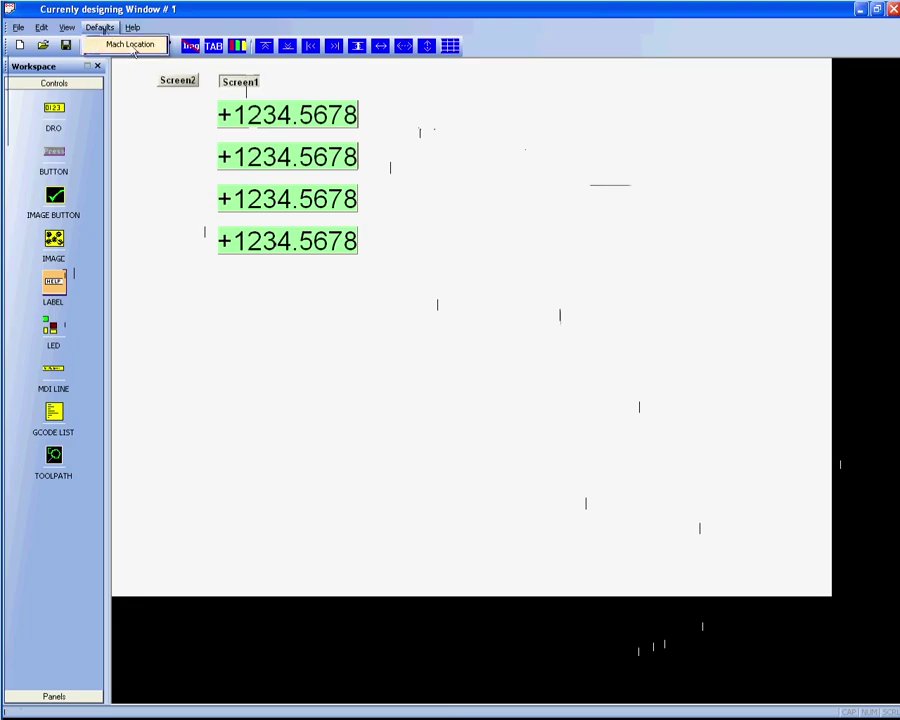
pyautogui.click(131, 45)
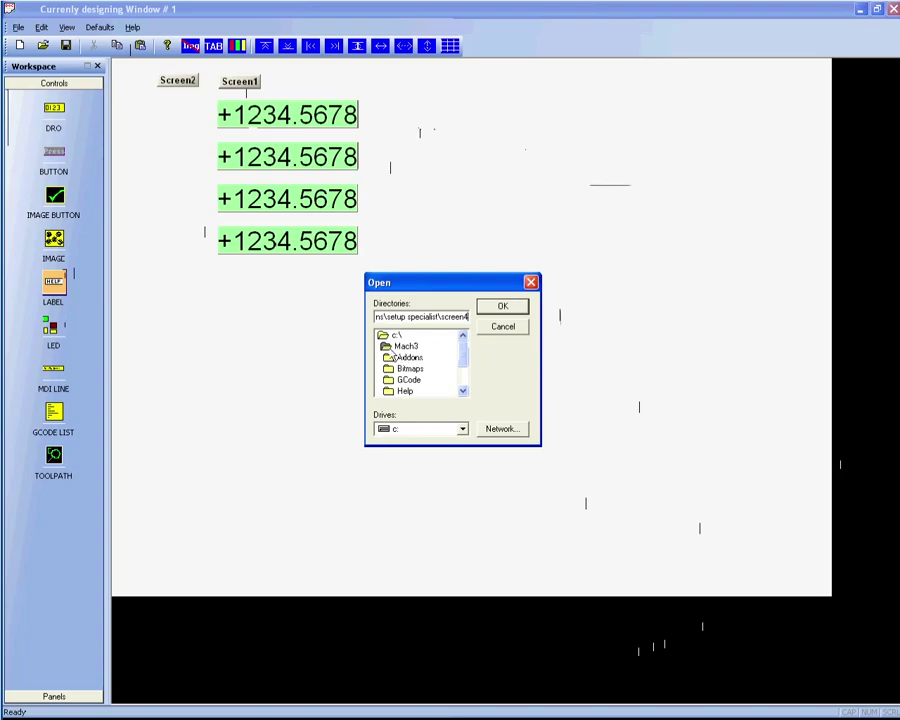
pyautogui.click(400, 346)
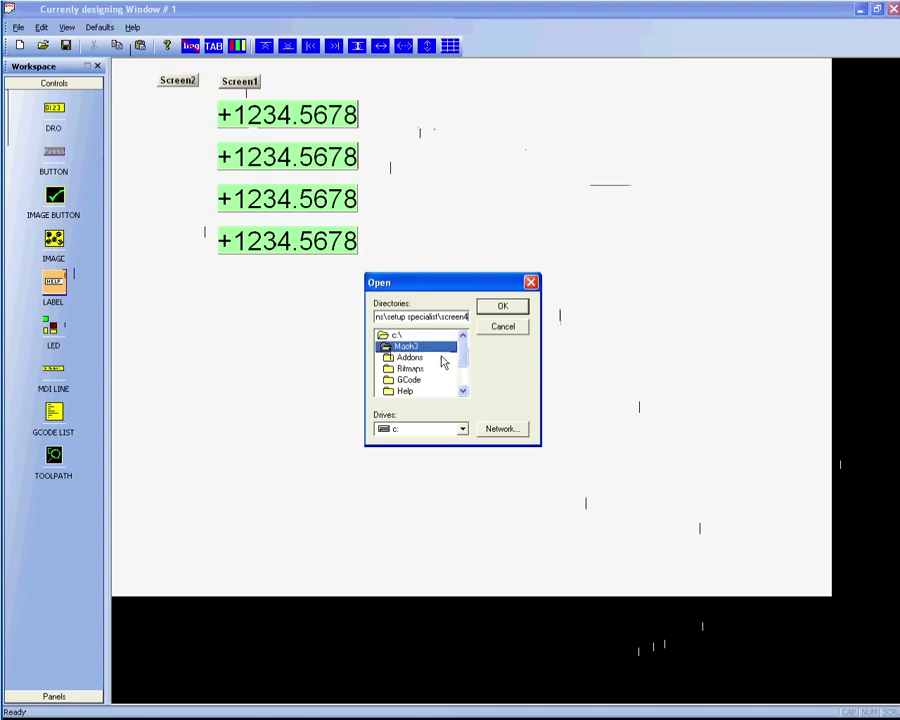
pyautogui.click(502, 308)
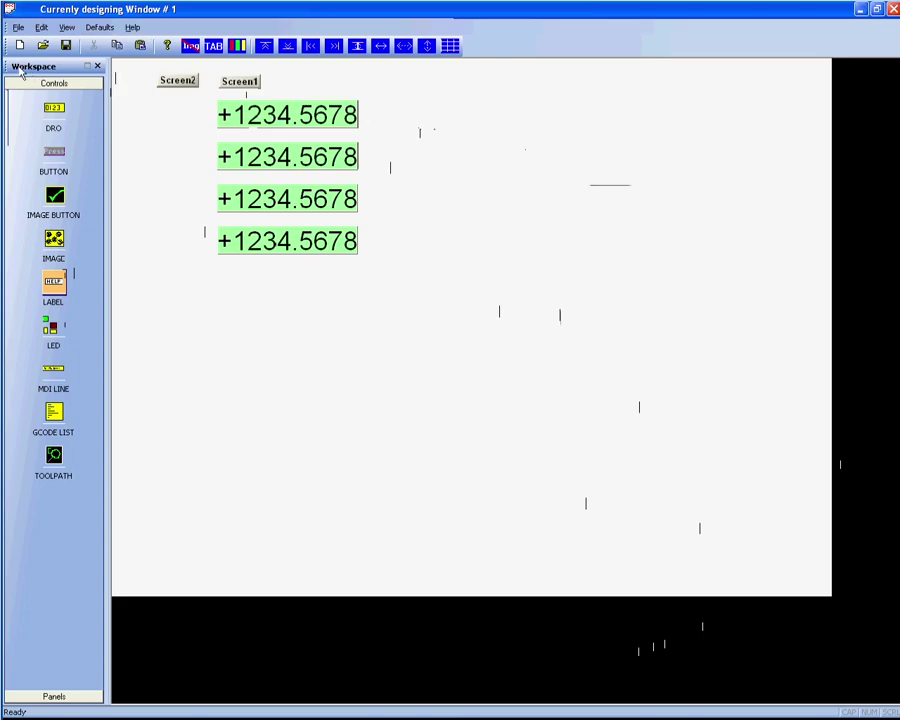
# Open the screen set 1024.set from the Mach3 folder
pyautogui.click(18, 27)
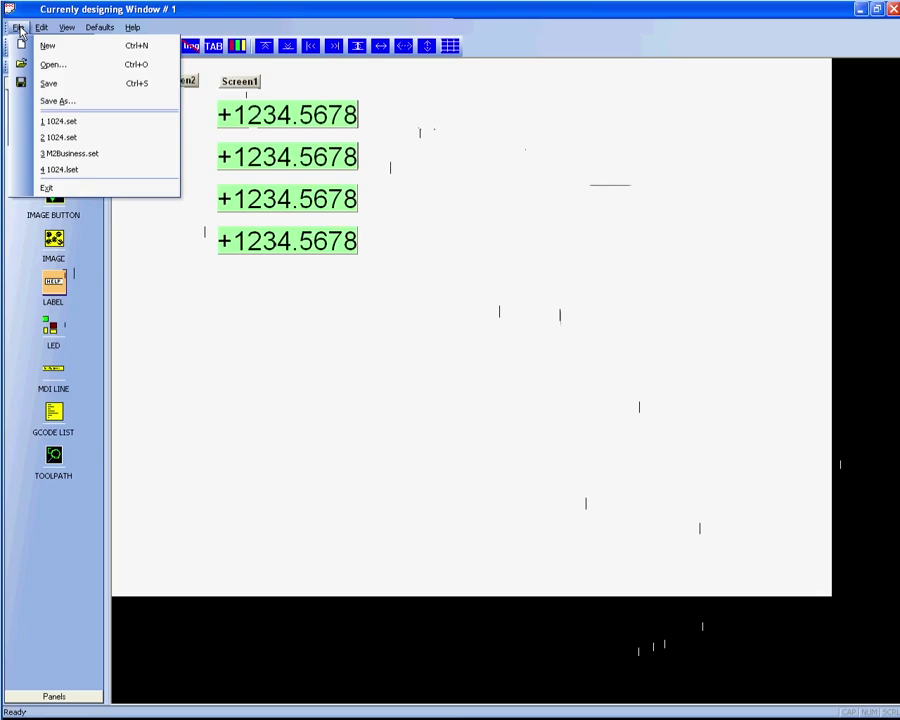
pyautogui.click(33, 64)
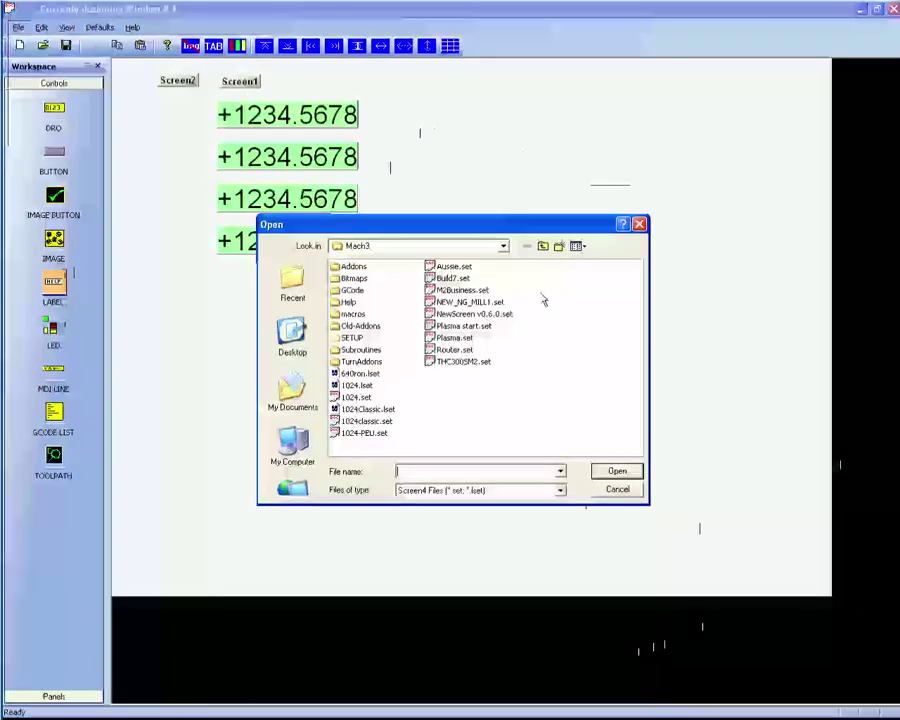
pyautogui.click(504, 247)
pyautogui.scroll(2, 370, 330)
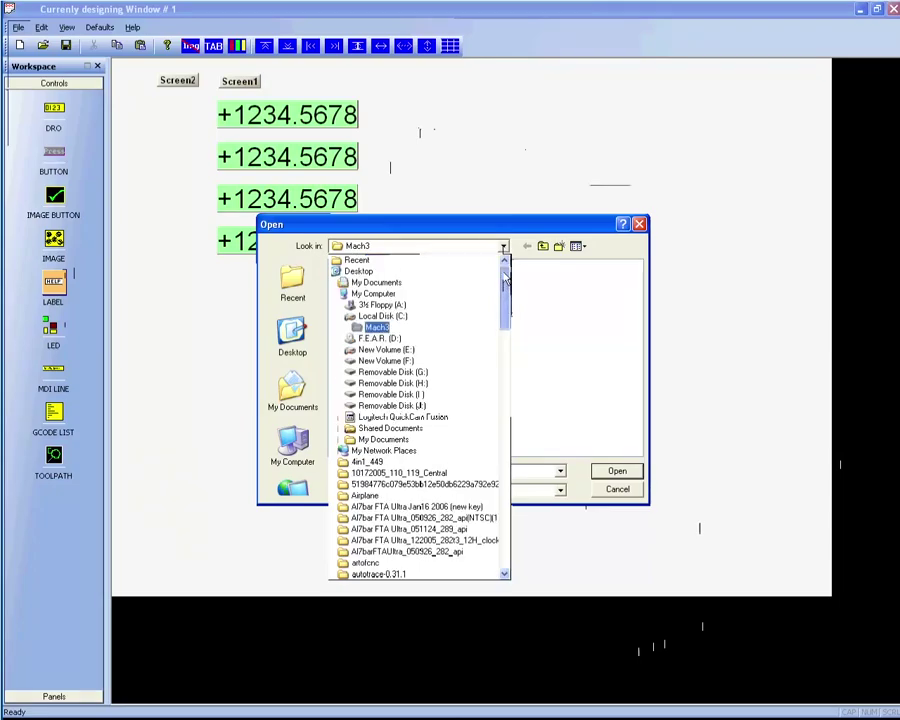
pyautogui.click(365, 328)
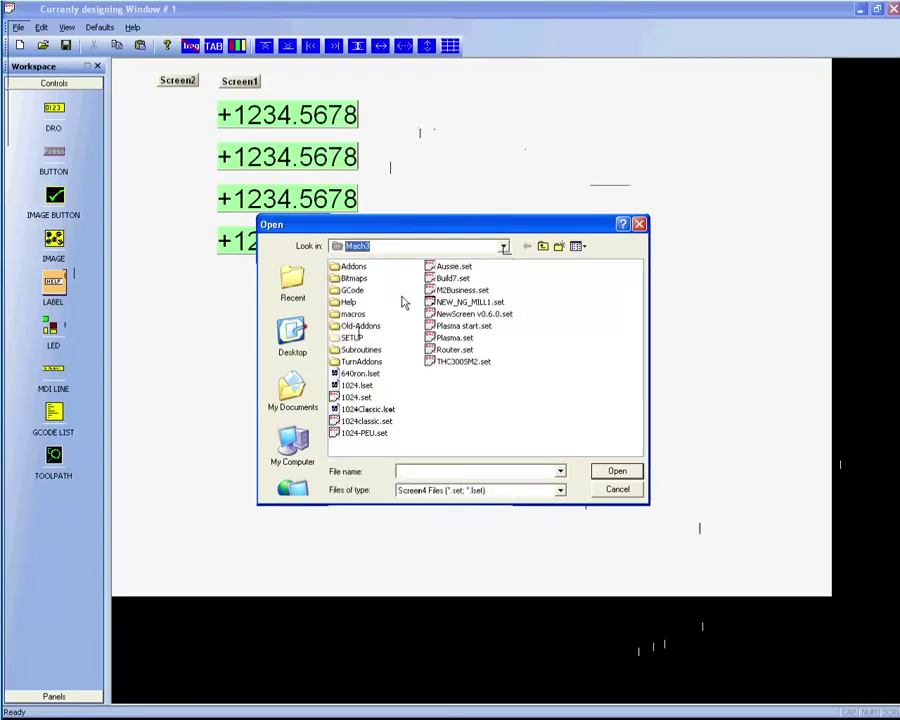
pyautogui.doubleClick(360, 398)
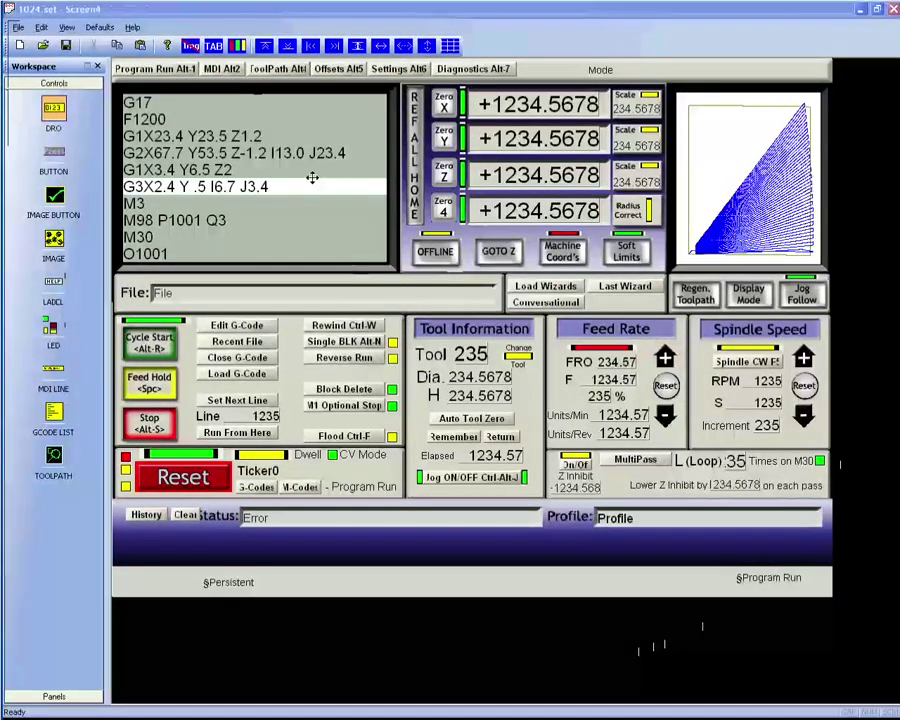
# Look through the loaded set's MDI, ToolPath, Offsets and Diagnostics screens
pyautogui.click(222, 69)
pyautogui.click(278, 69)
pyautogui.hotkey('alt', '5')
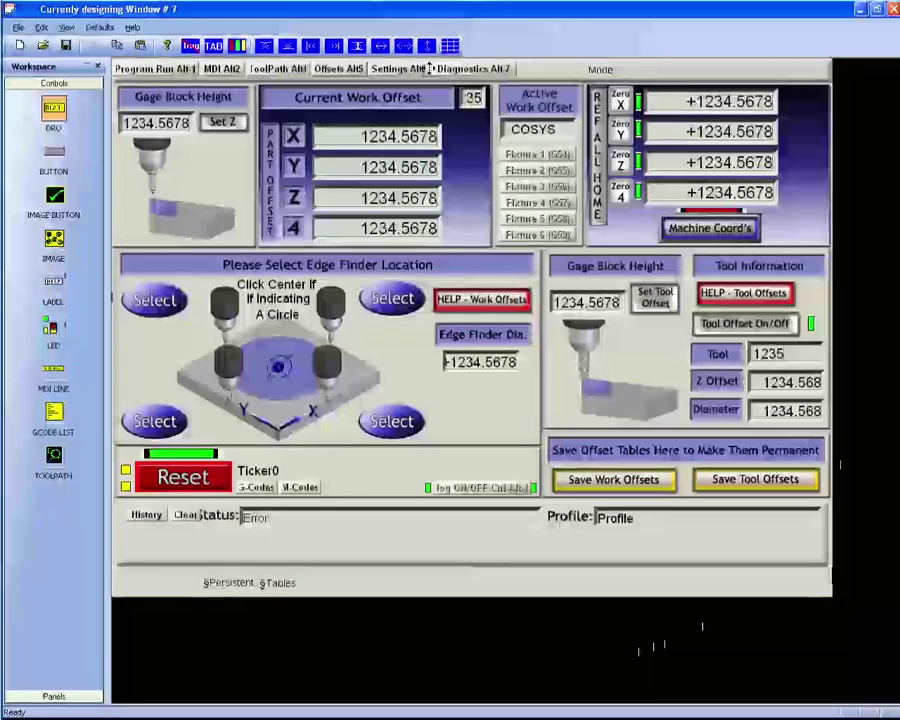
pyautogui.hotkey('alt', '7')
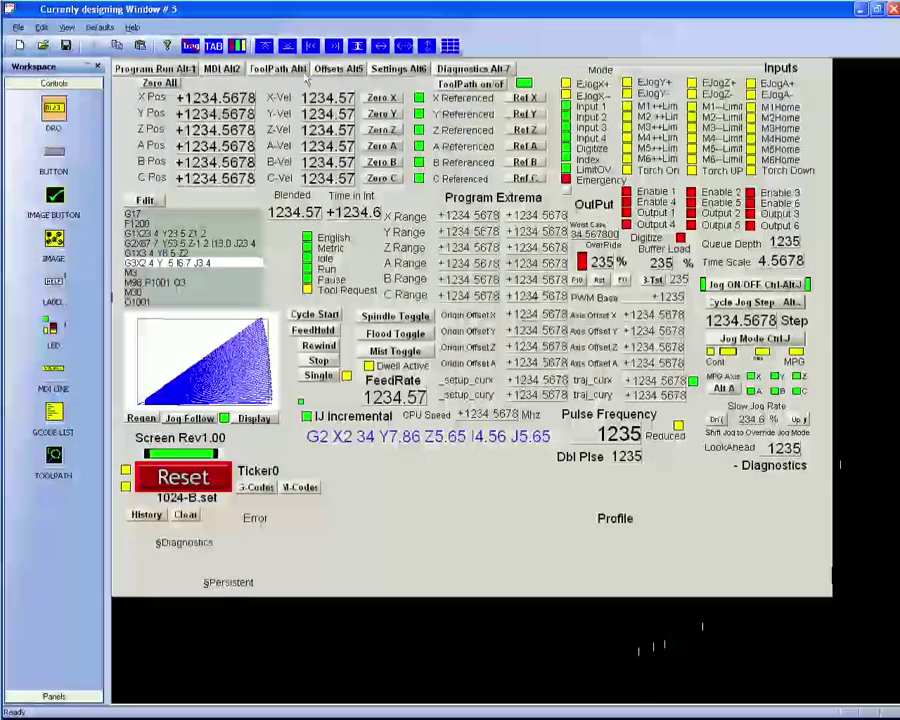
# Return to the Program Run screen and remove its background image from view
pyautogui.click(170, 70)
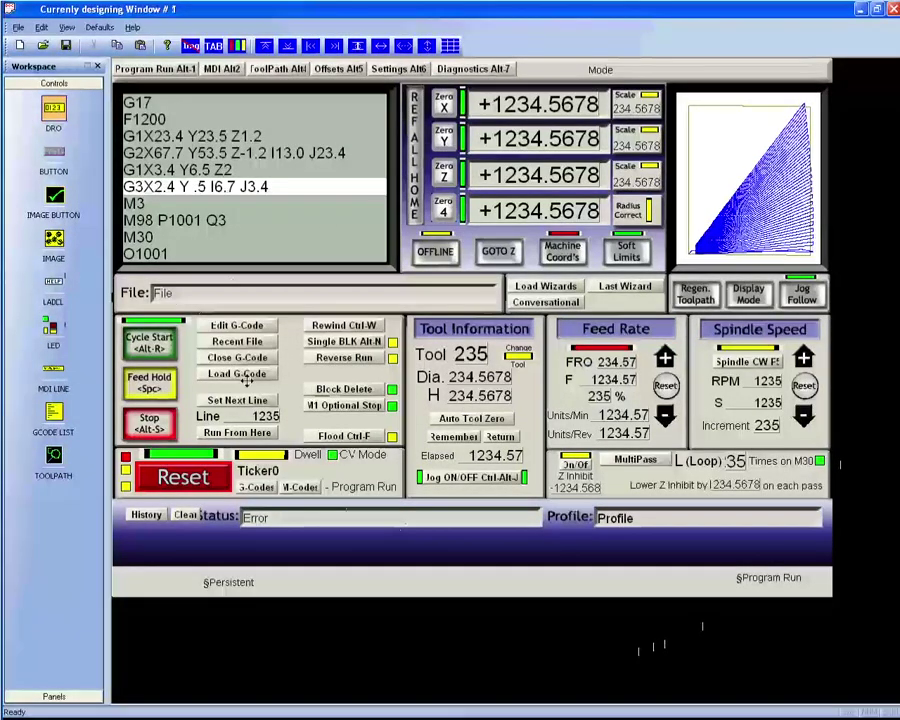
pyautogui.click(138, 44)
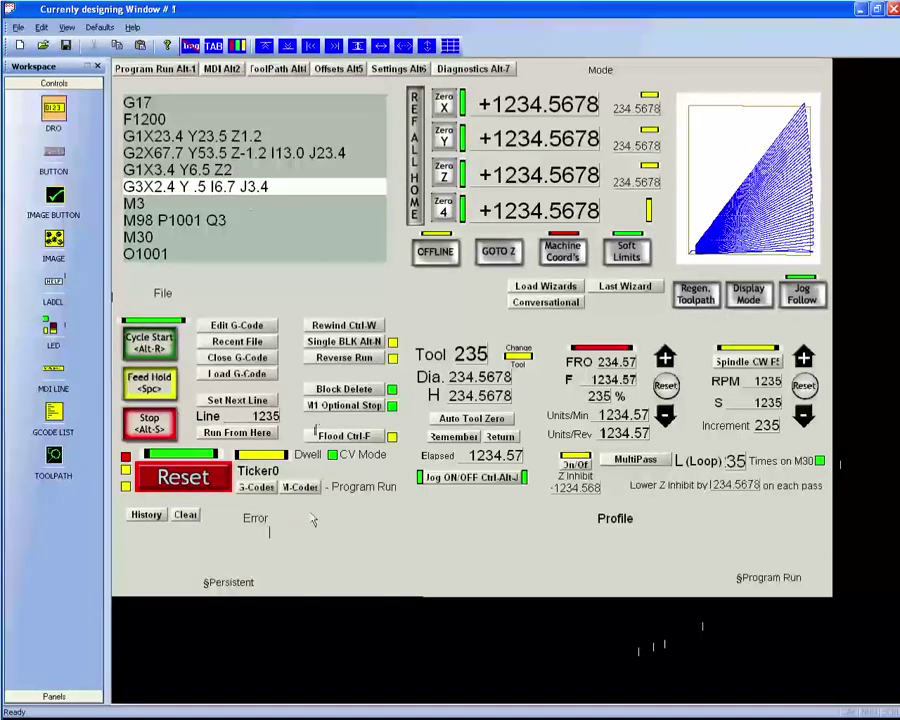
# Apply None as the text of the Error label, review its properties again, and select the label on the screen
pyautogui.doubleClick(268, 527)
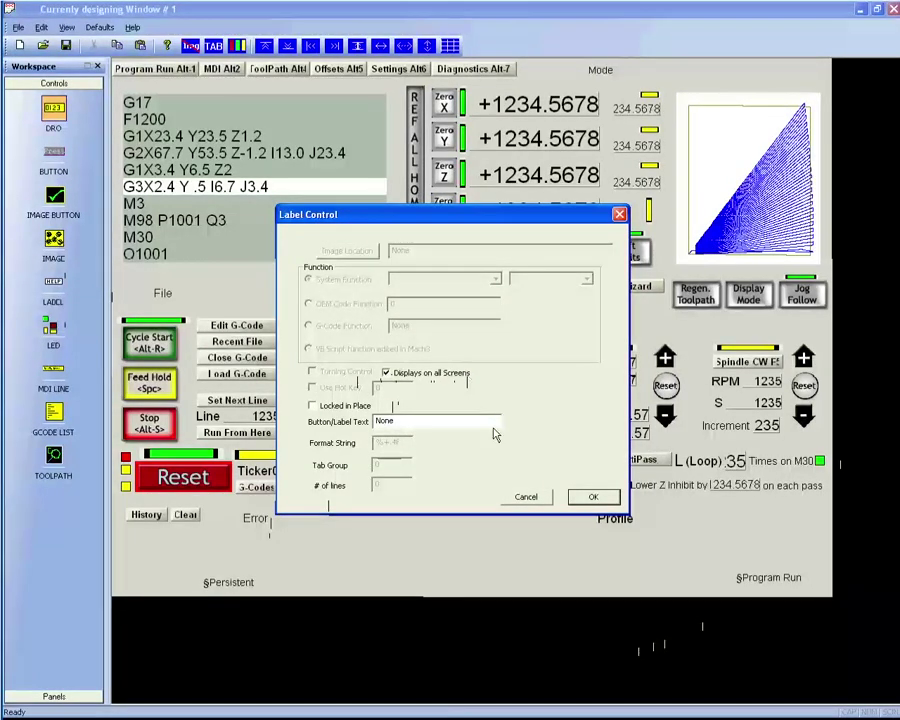
pyautogui.click(594, 497)
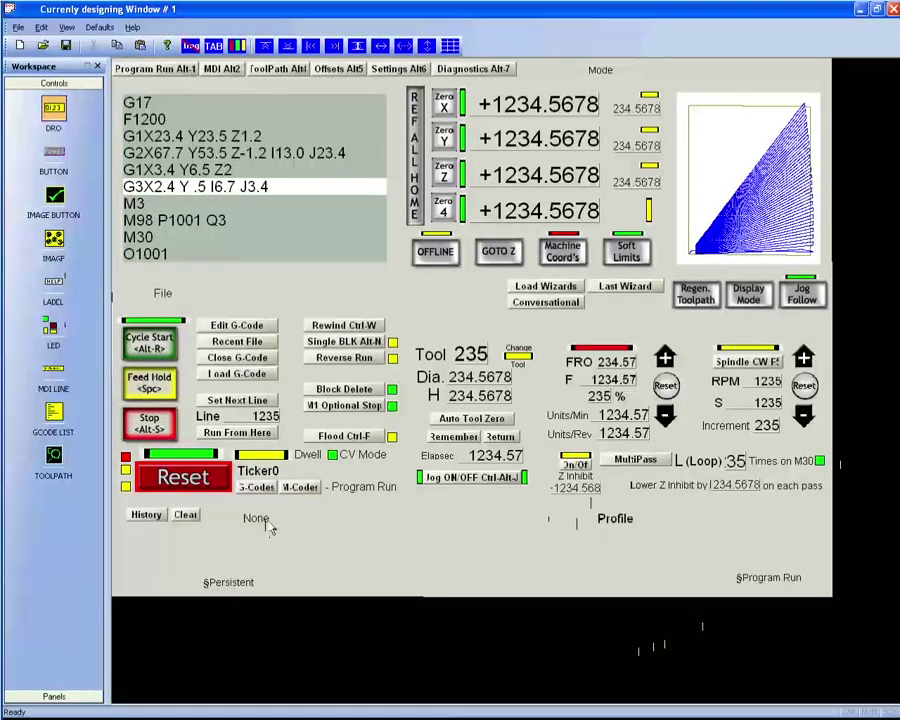
pyautogui.doubleClick(272, 517)
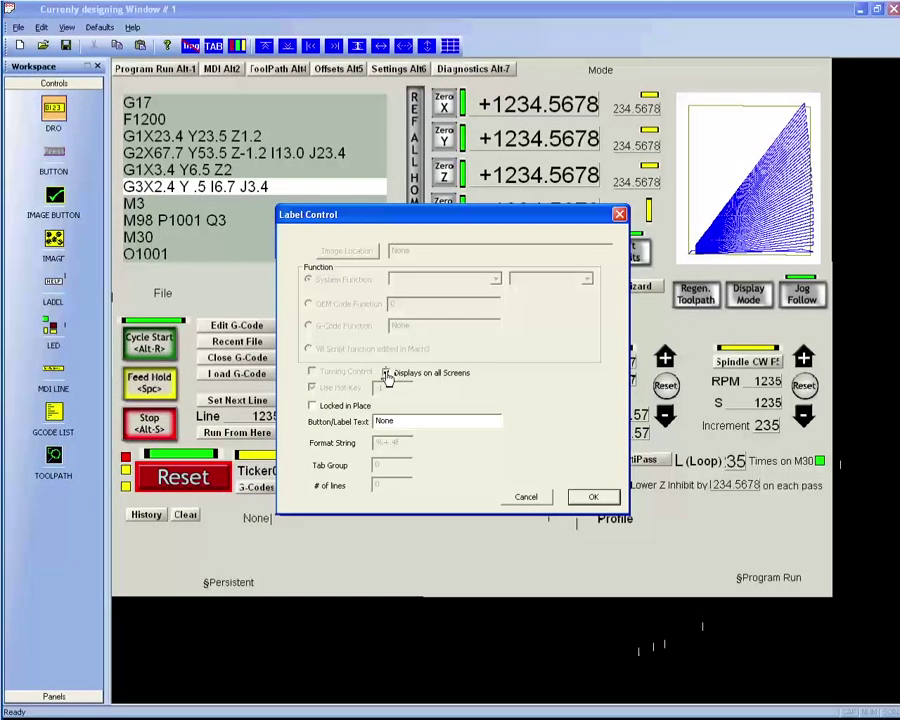
pyautogui.click(594, 496)
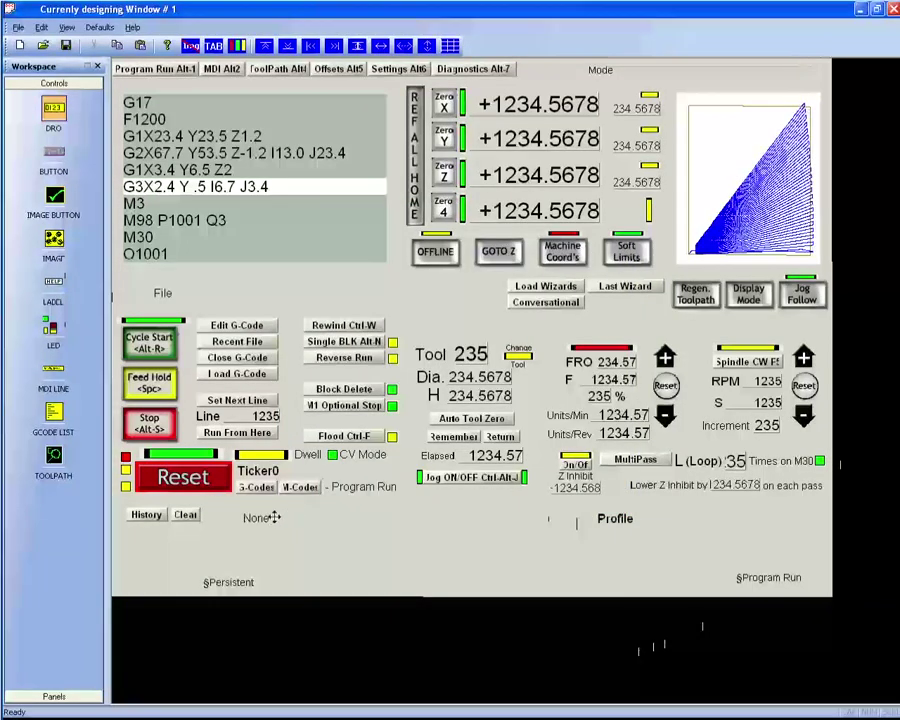
pyautogui.click(262, 518)
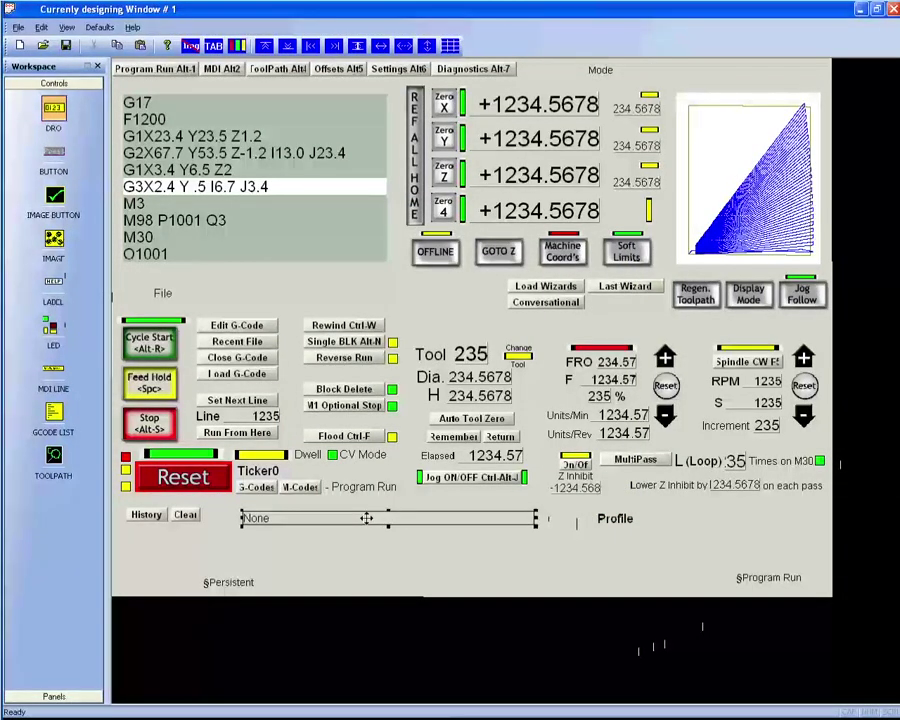
# Reposition the None label in the status area and set it to display on all screens
pyautogui.moveTo(363, 523); pyautogui.dragTo(363, 513)
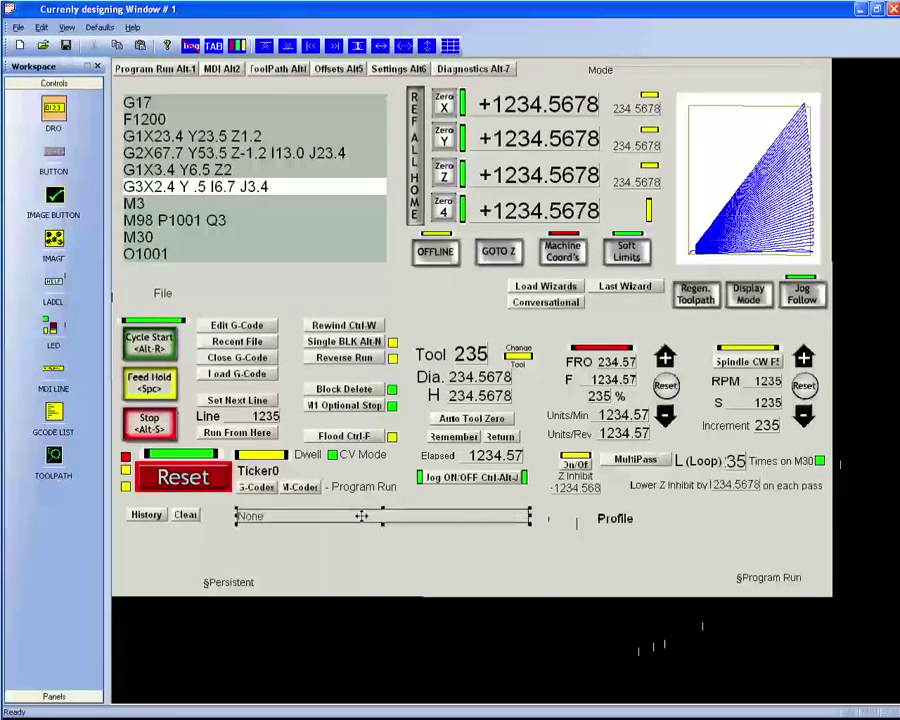
pyautogui.doubleClick(364, 515)
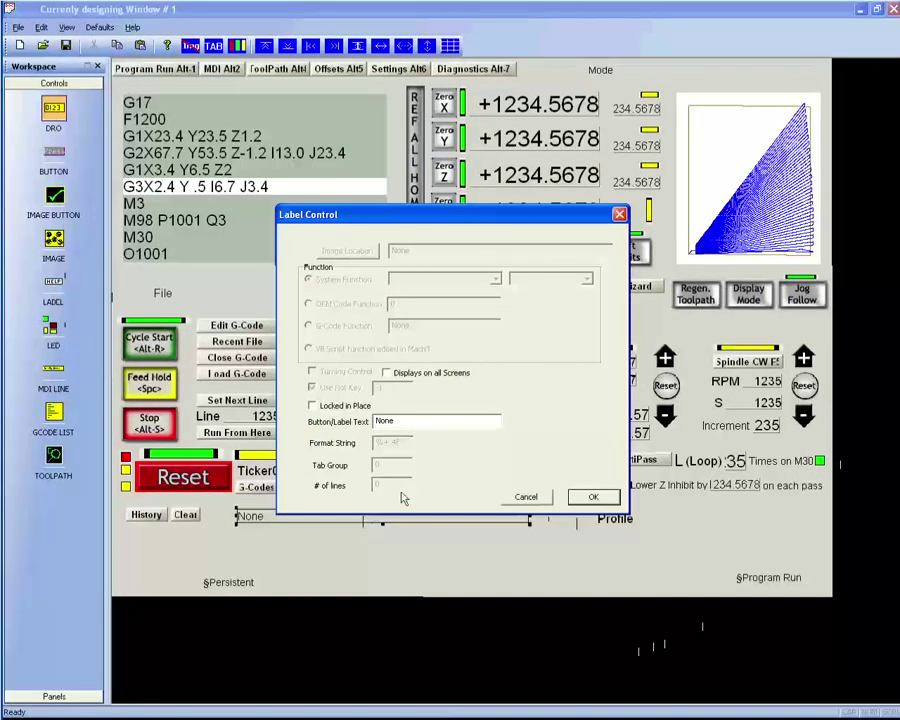
pyautogui.click(400, 374)
pyautogui.click(580, 501)
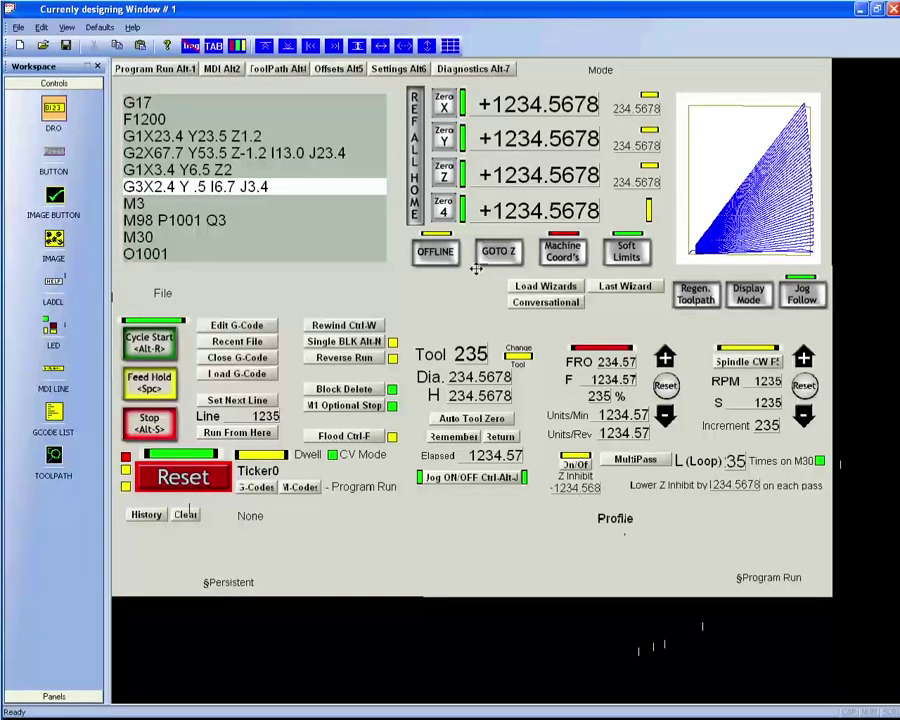
# Try moving the Edit G-Code button up beside the File label, undo the move, and toggle control dragging off and on
pyautogui.click(237, 325)
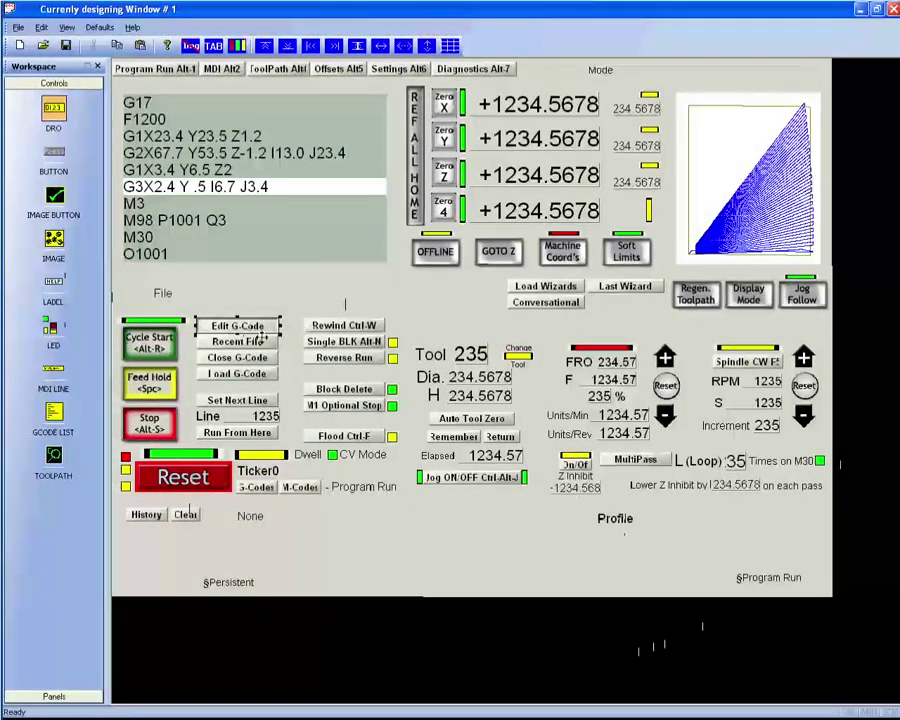
pyautogui.moveTo(249, 325); pyautogui.dragTo(261, 290)
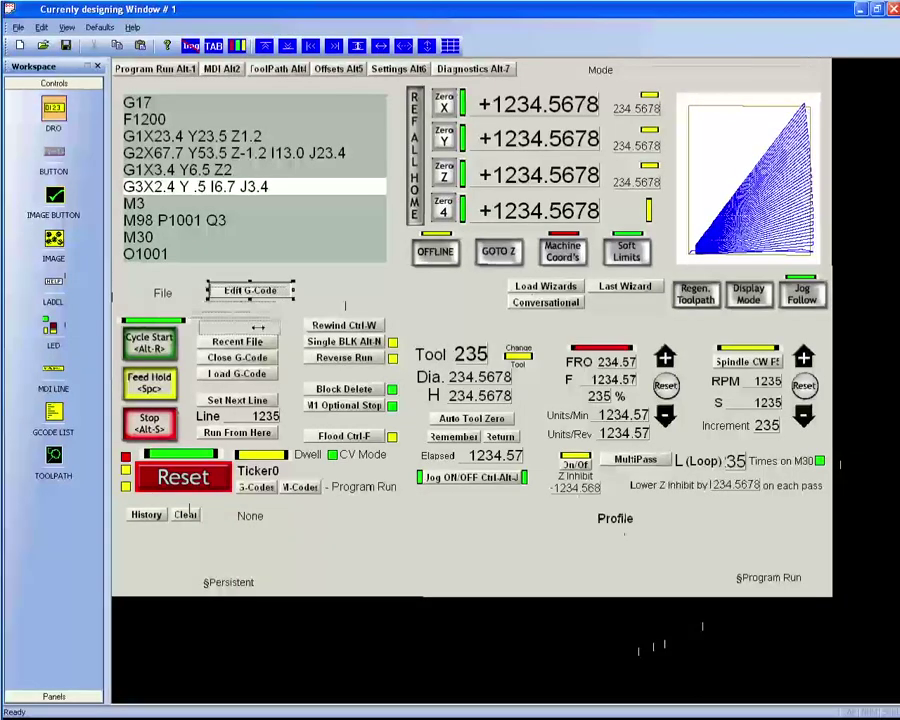
pyautogui.hotkey('ctrl', 'z')
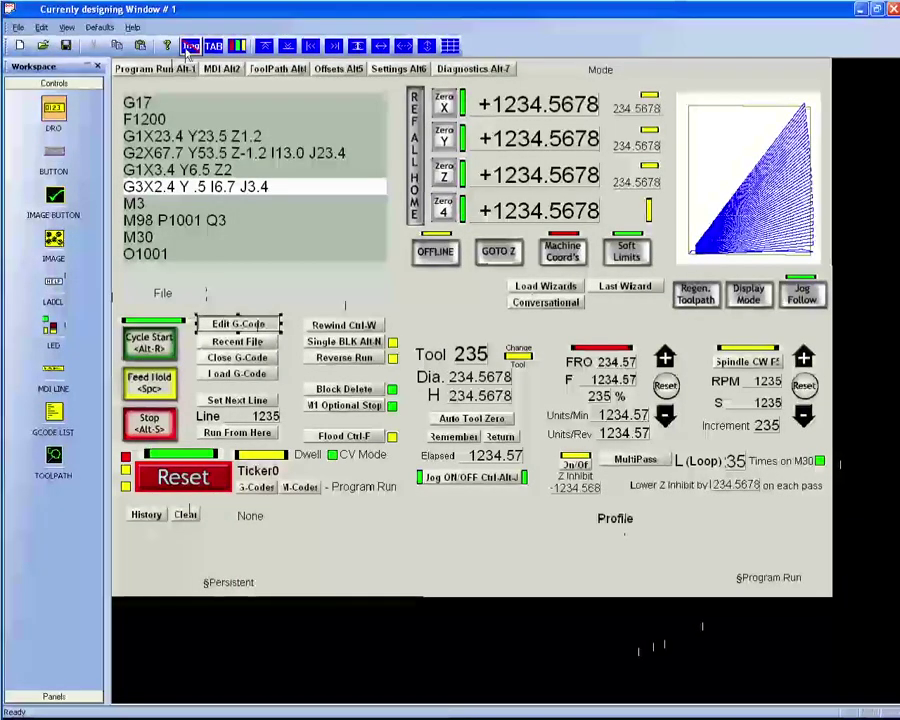
pyautogui.click(189, 46)
pyautogui.click(189, 46)
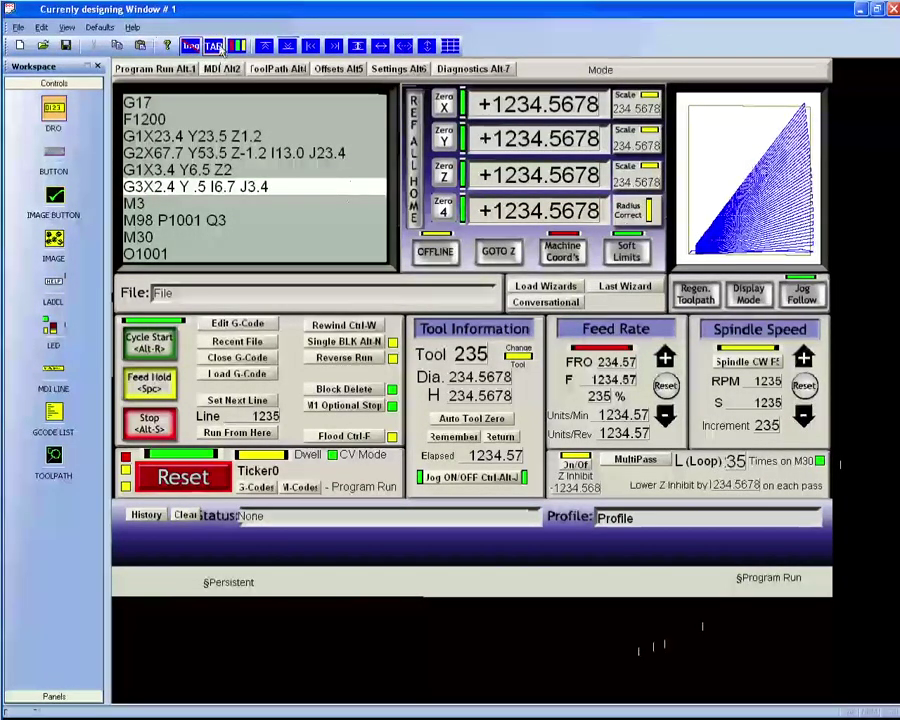
# Show the tab flyout screen, move the Jog ON/OFF control group below the MPG panel, and return to the Program Run screen
pyautogui.click(213, 46)
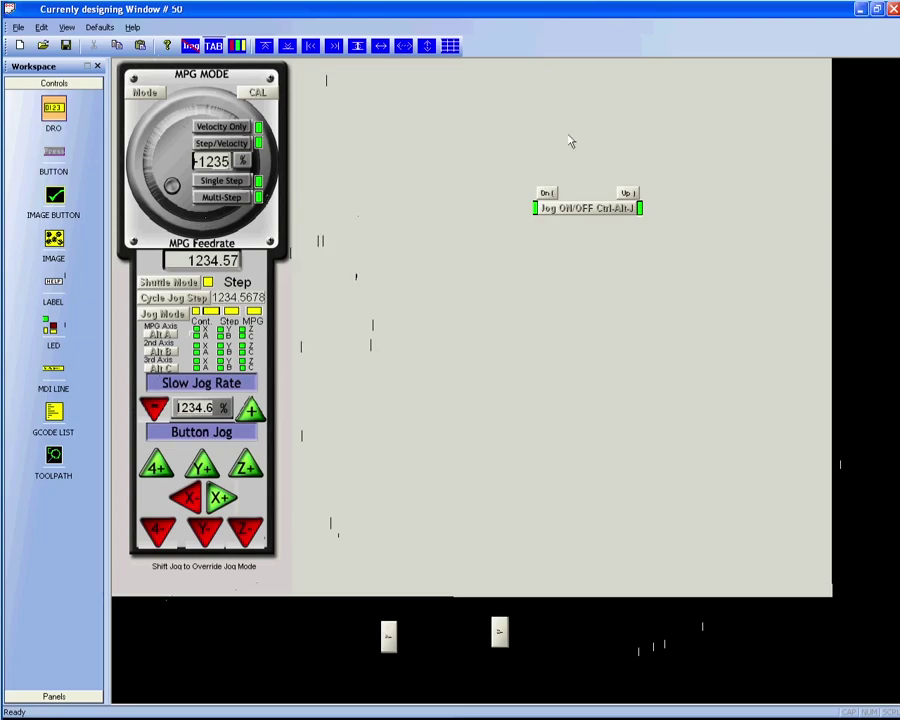
pyautogui.moveTo(506, 160); pyautogui.dragTo(647, 290)
pyautogui.moveTo(595, 207); pyautogui.dragTo(219, 654)
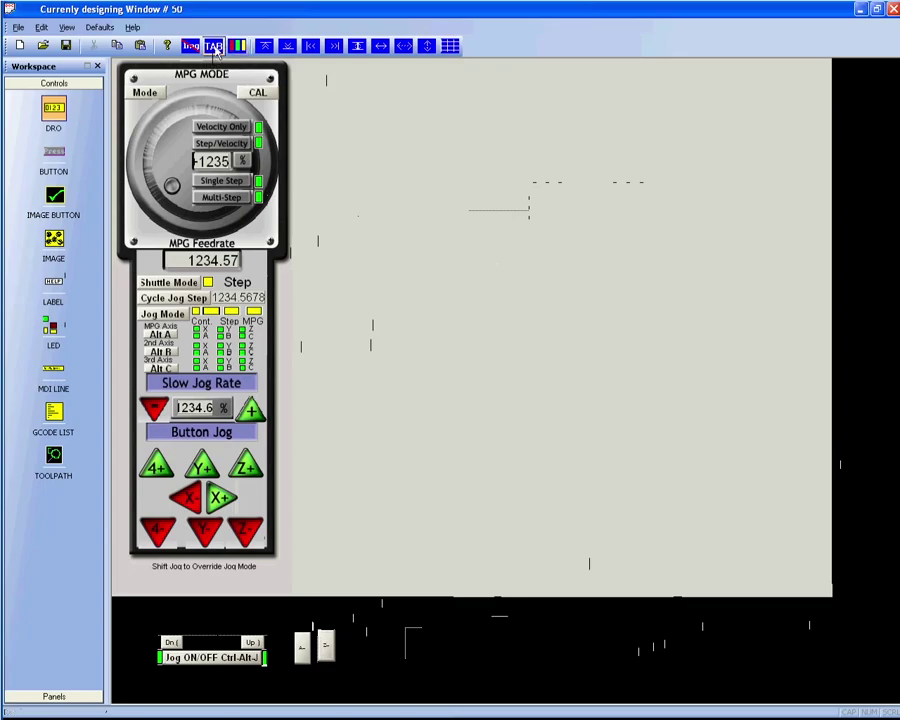
pyautogui.click(214, 46)
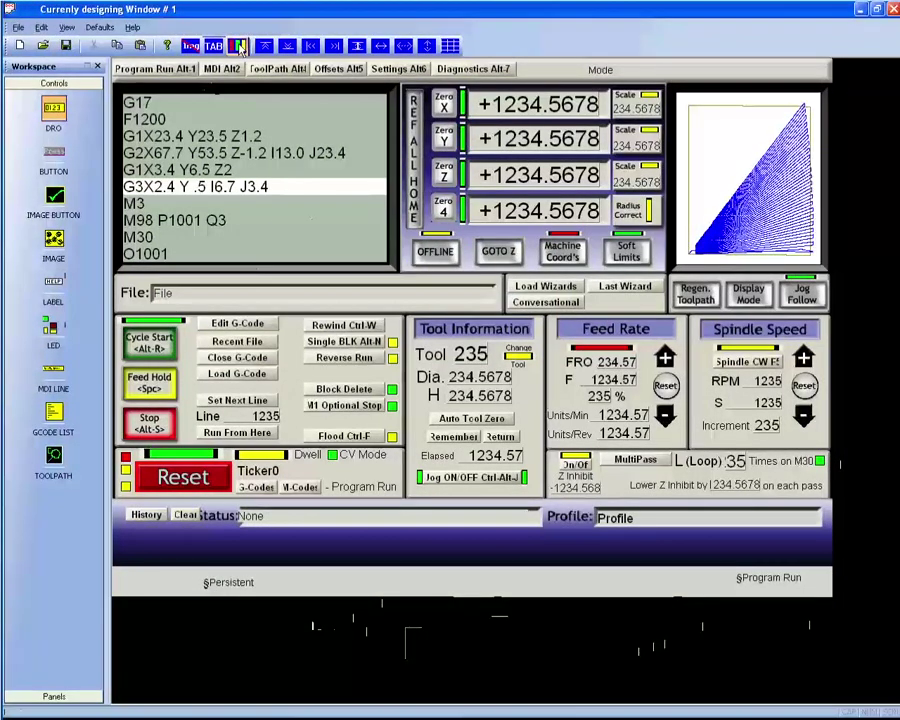
# Set the GCode Background colour to yellow in the color definitions
pyautogui.doubleClick(282, 193)
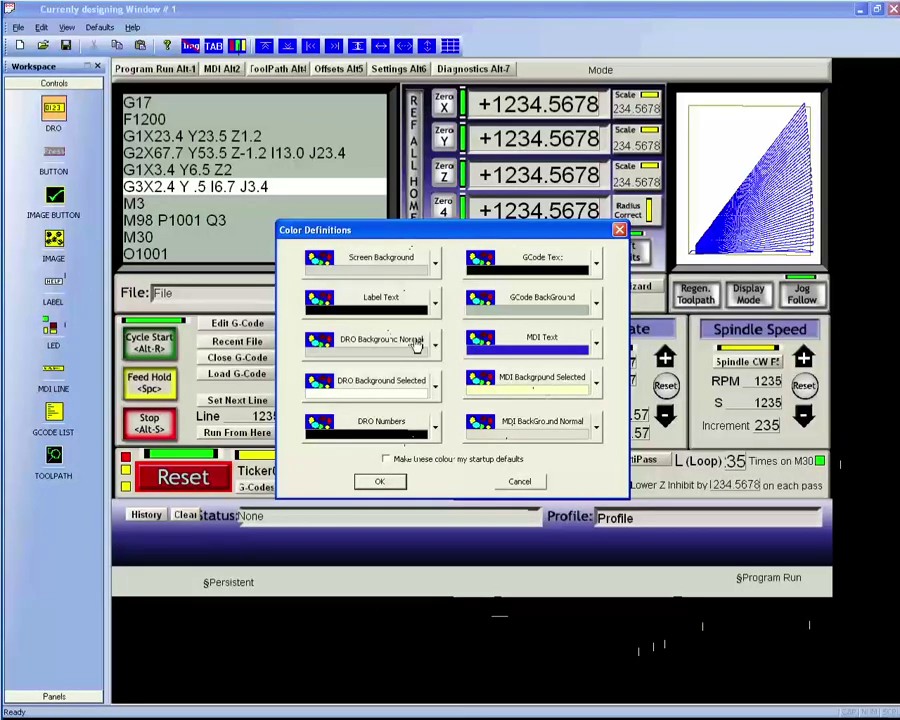
pyautogui.click(575, 302)
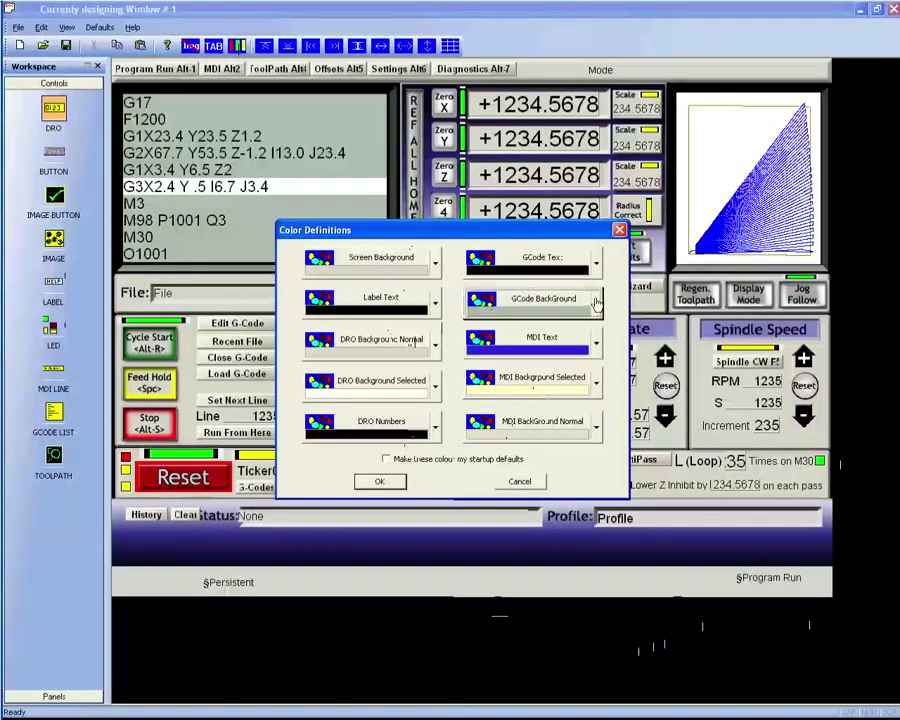
pyautogui.click(547, 372)
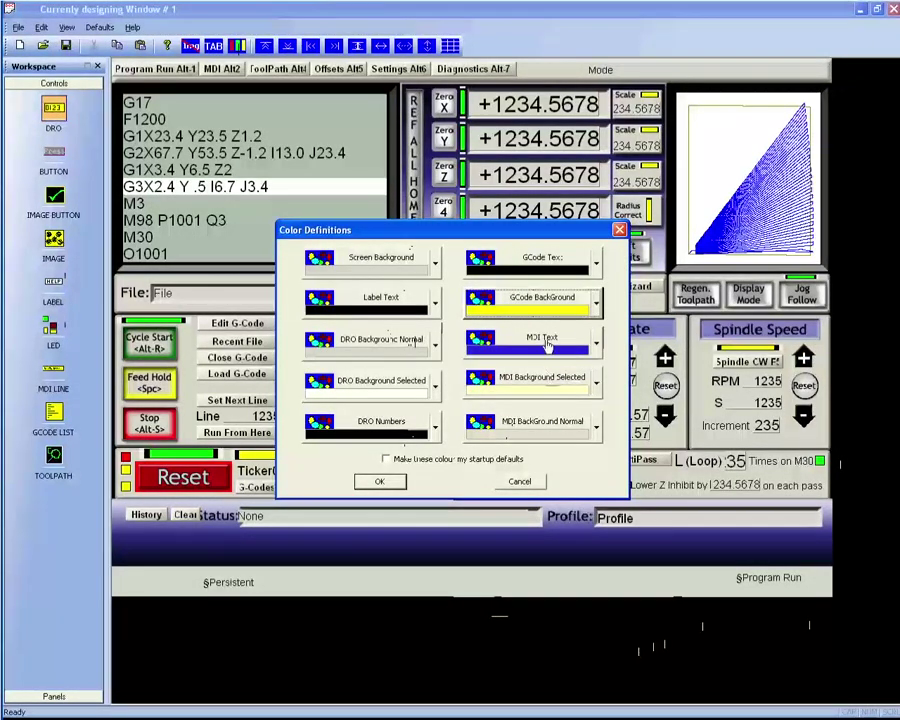
pyautogui.click(383, 481)
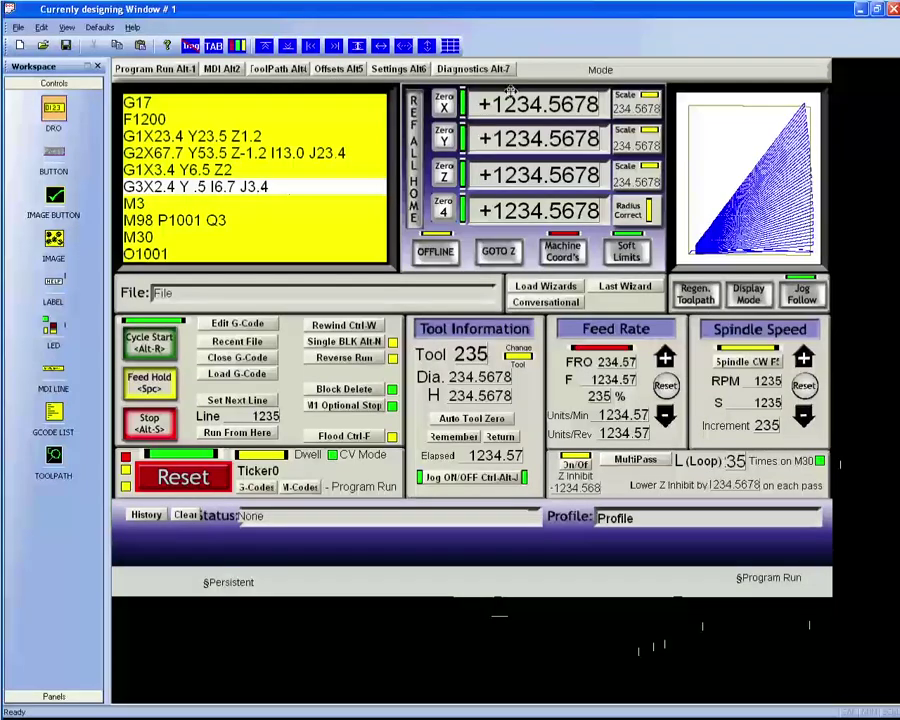
# On the Settings screen, shift the A and C Rotation Diameters DROs to the right, out of line with the B DRO
pyautogui.click(398, 69)
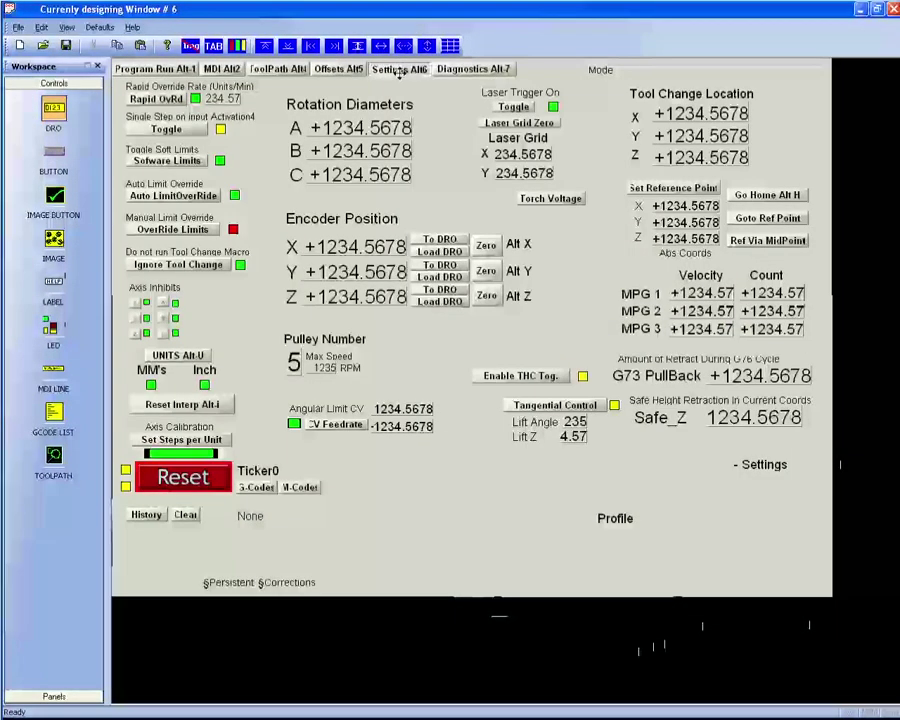
pyautogui.moveTo(337, 128); pyautogui.dragTo(392, 128)
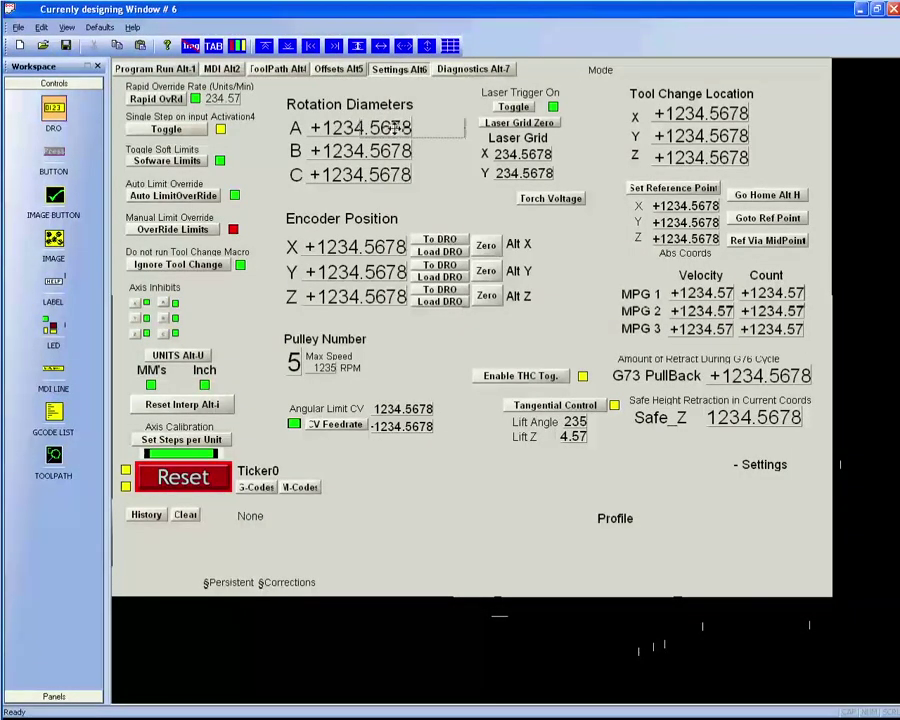
pyautogui.click(360, 175)
pyautogui.moveTo(360, 175); pyautogui.dragTo(405, 183)
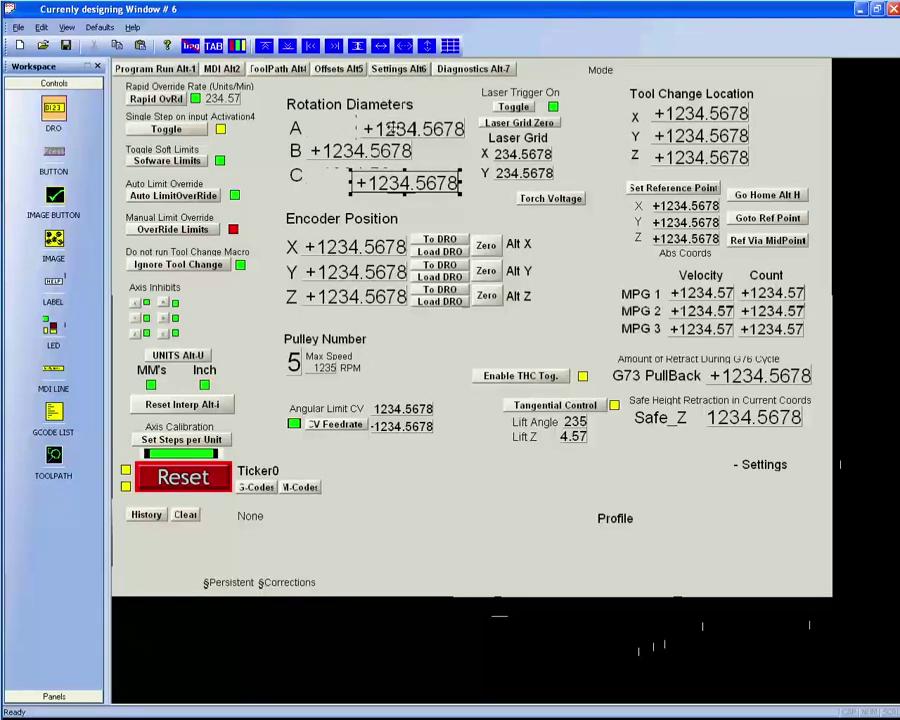
# Left-align the A, B and C Rotation Diameters DROs and move them together back beside their letters
pyautogui.click(398, 137)
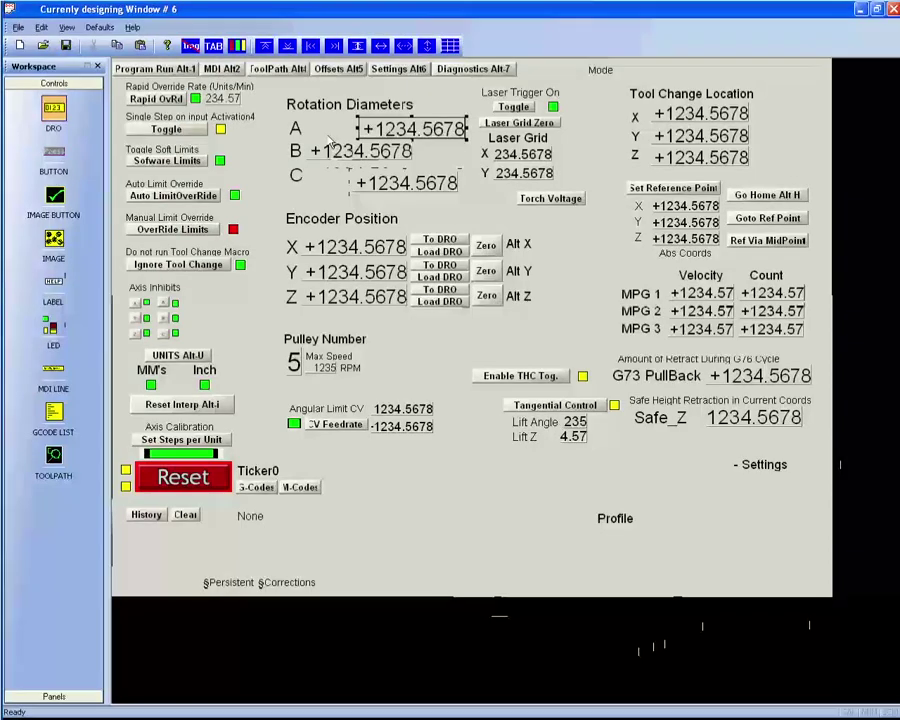
pyautogui.keyDown('shift'); pyautogui.click(325, 150); pyautogui.keyUp('shift')
pyautogui.keyDown('shift'); pyautogui.click(405, 183); pyautogui.keyUp('shift')
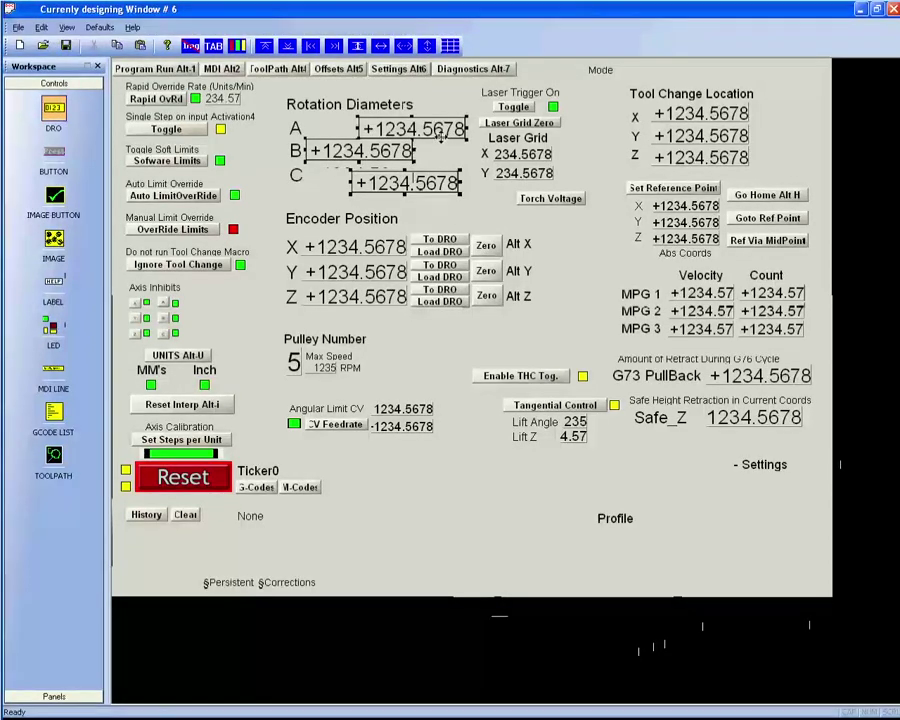
pyautogui.click(311, 47)
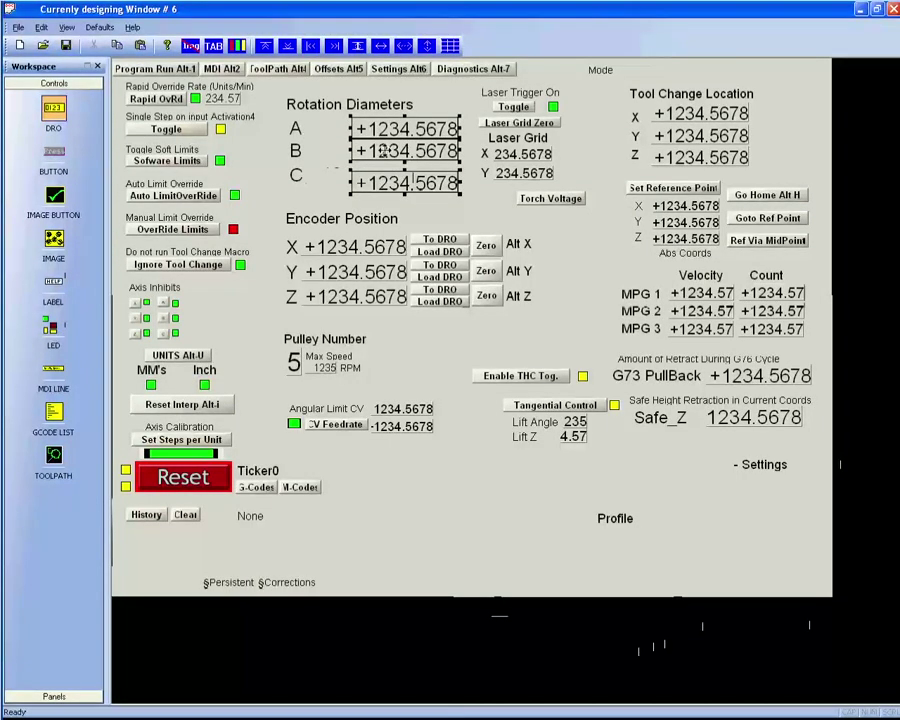
pyautogui.moveTo(343, 148); pyautogui.dragTo(303, 148)
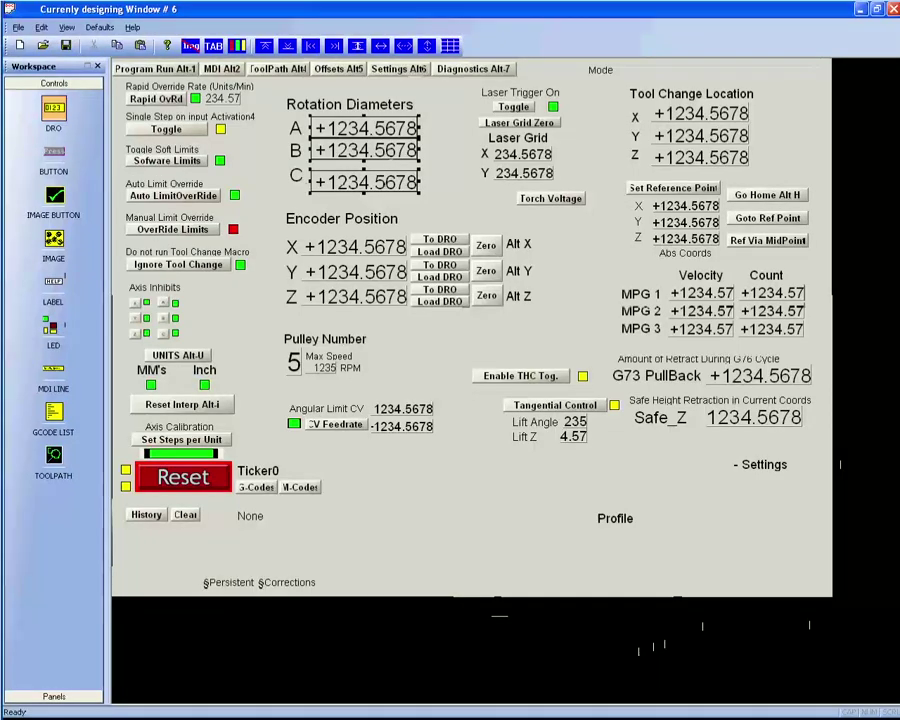
# Space the three Rotation Diameters DROs evenly in the vertical direction and move the group back up under its heading
pyautogui.click(427, 45)
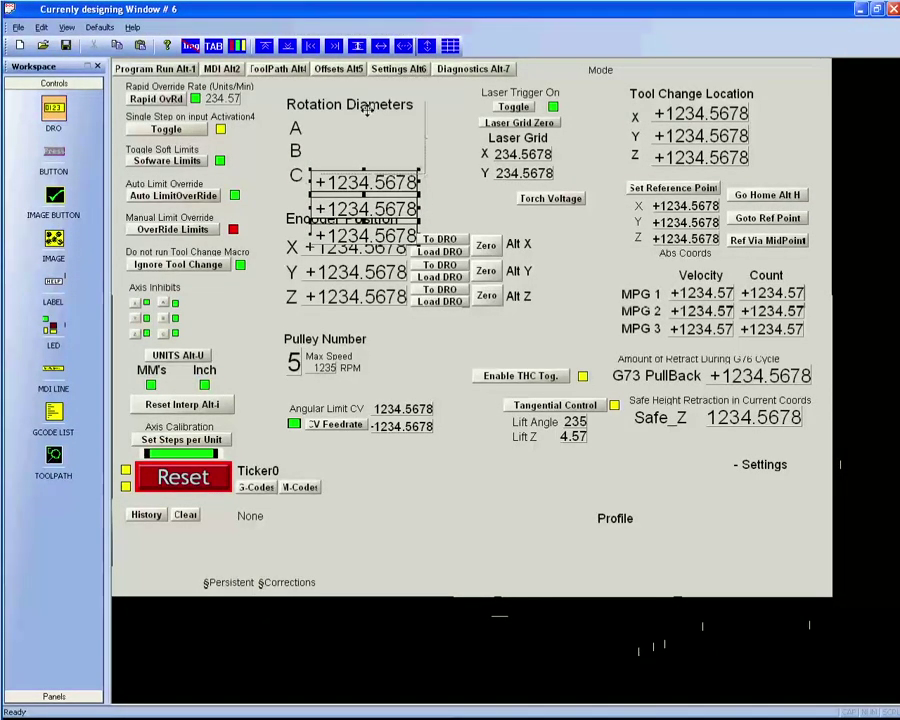
pyautogui.moveTo(361, 180); pyautogui.dragTo(365, 153)
pyautogui.click(428, 160)
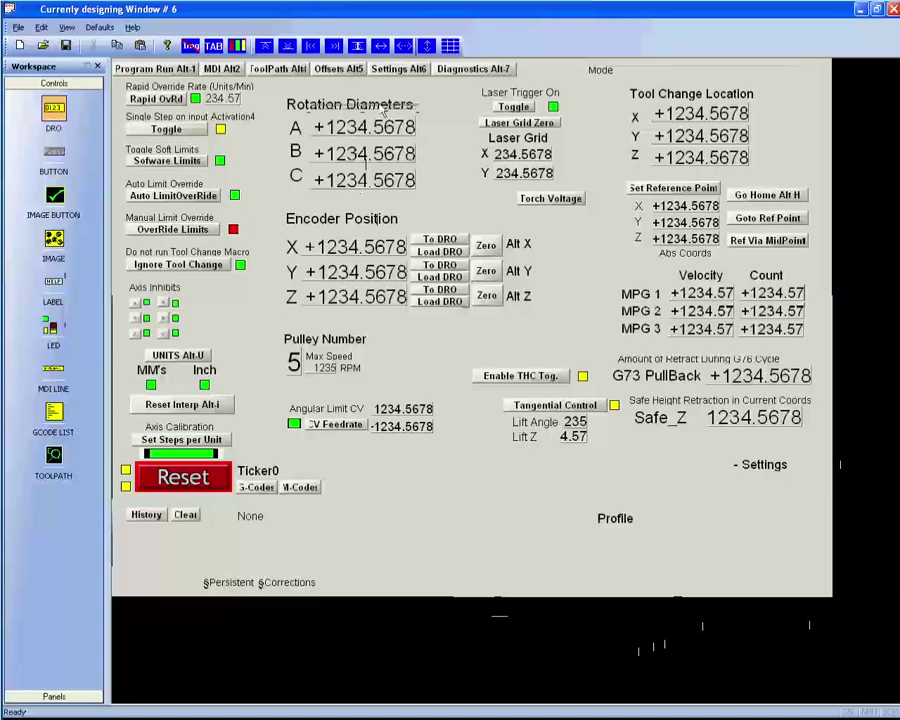
# Tighten the vertical spacing of the three Rotation Diameters DROs and line them up with the A, B and C labels
pyautogui.click(412, 178)
pyautogui.keyDown('shift'); pyautogui.click(418, 134); pyautogui.keyUp('shift')
pyautogui.keyDown('shift'); pyautogui.click(410, 158); pyautogui.keyUp('shift')
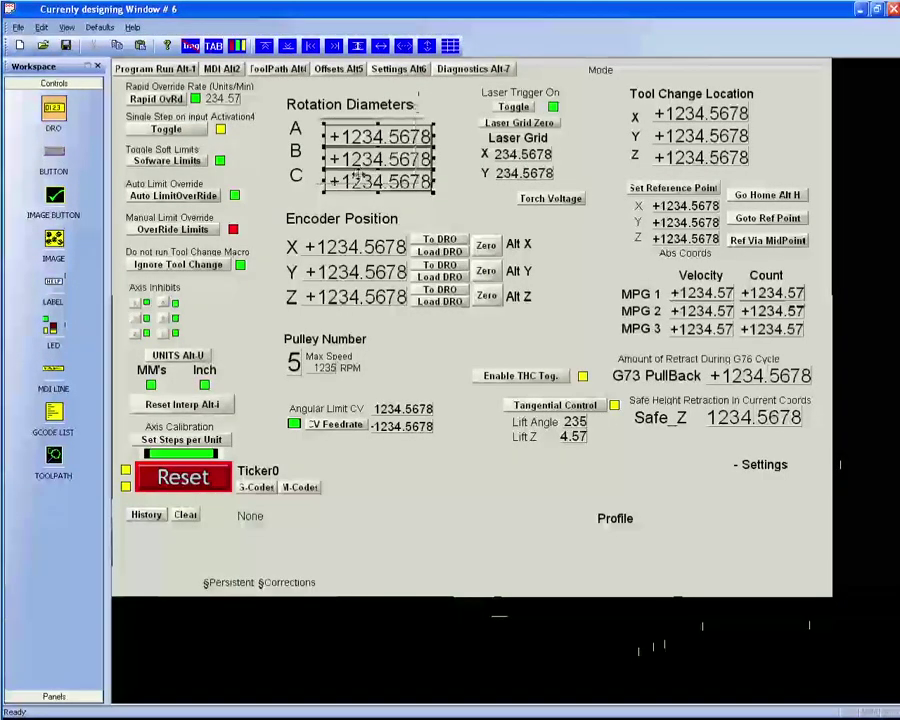
pyautogui.moveTo(446, 179); pyautogui.dragTo(432, 172)
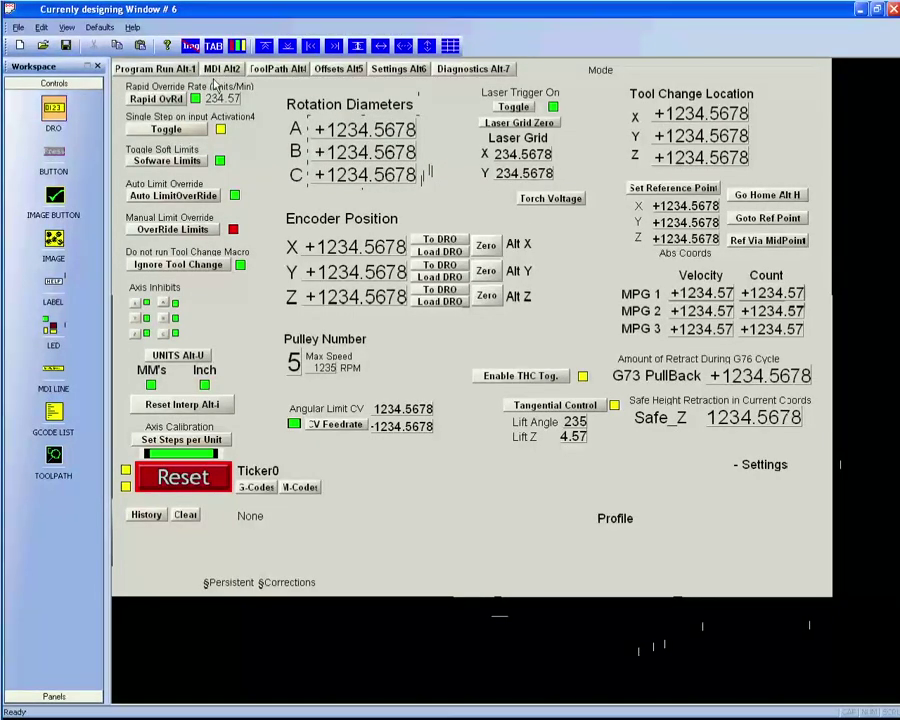
pyautogui.click(41, 27)
pyautogui.moveTo(66, 27)
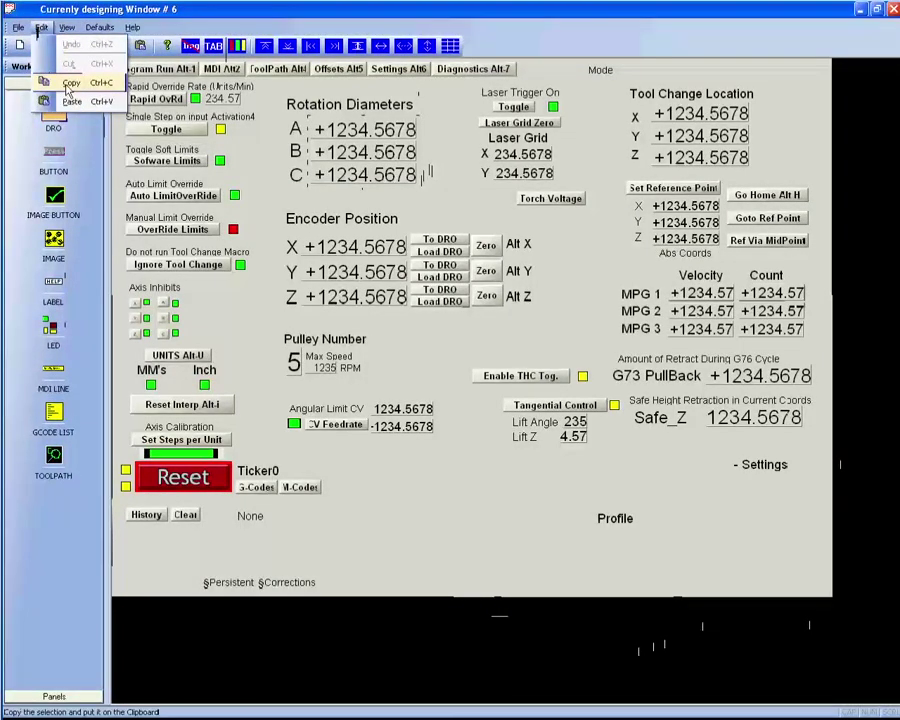
pyautogui.click(66, 28)
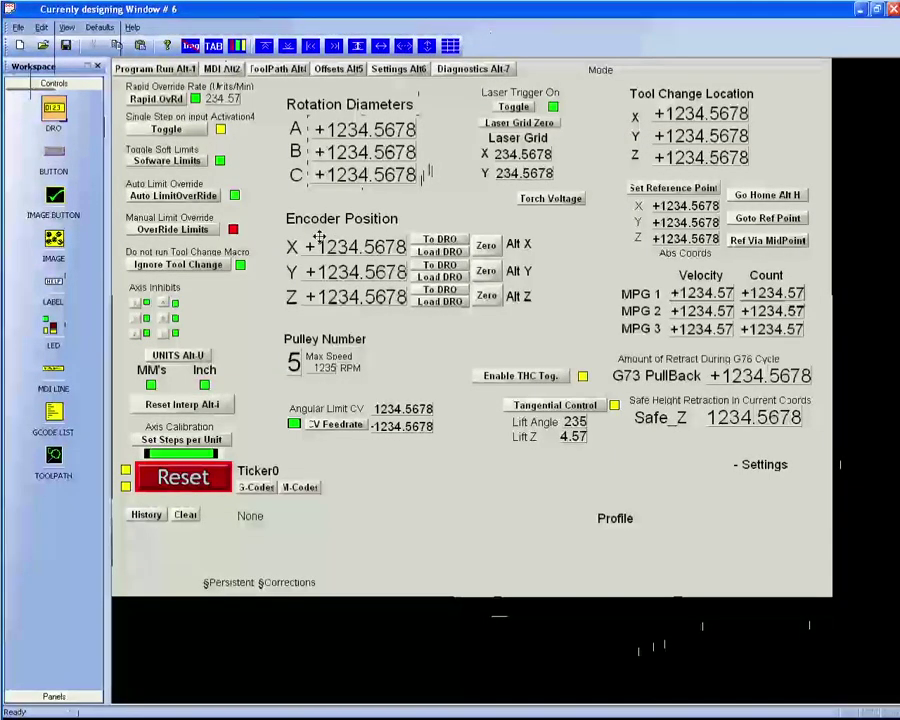
# Delete the C DRO from the Rotation Diameters group
pyautogui.click(370, 178)
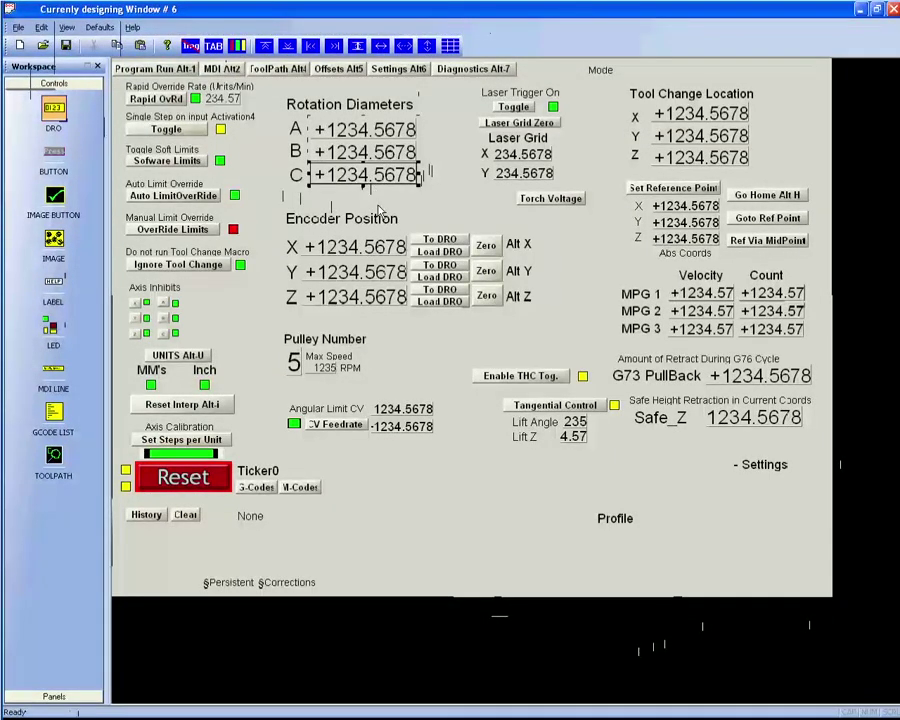
pyautogui.press('Delete')
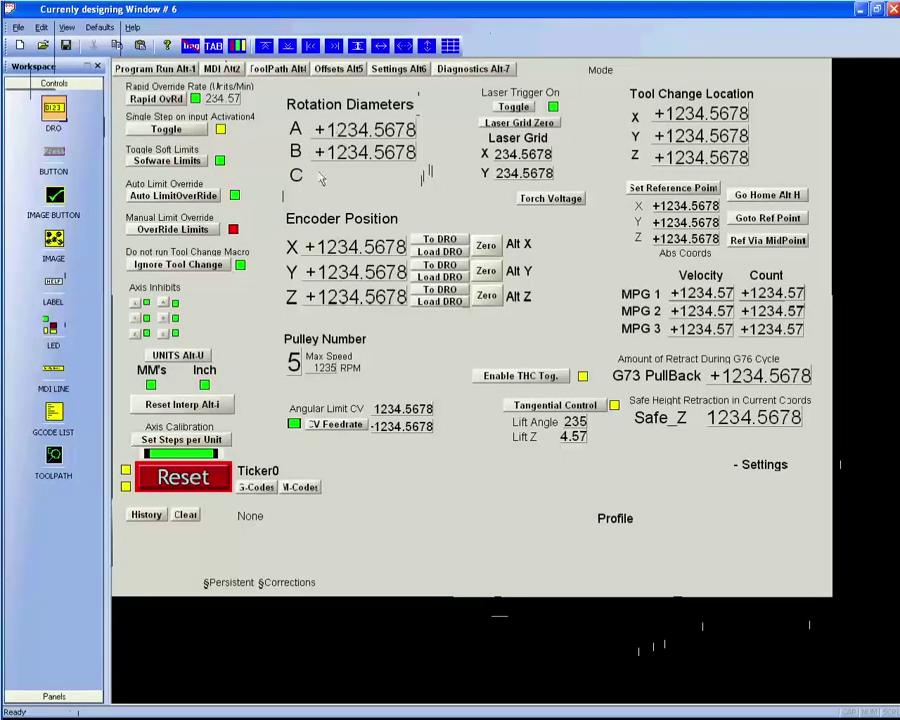
# Return to the Program Run screen and review the properties of the Z position DRO and the Zero 4 image button
pyautogui.click(155, 68)
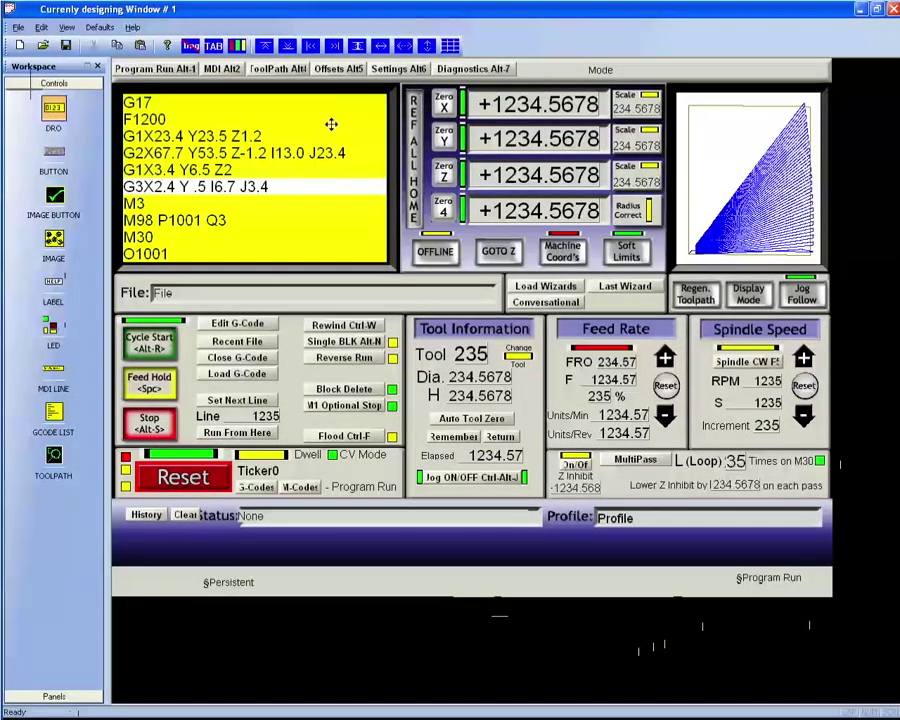
pyautogui.doubleClick(527, 188)
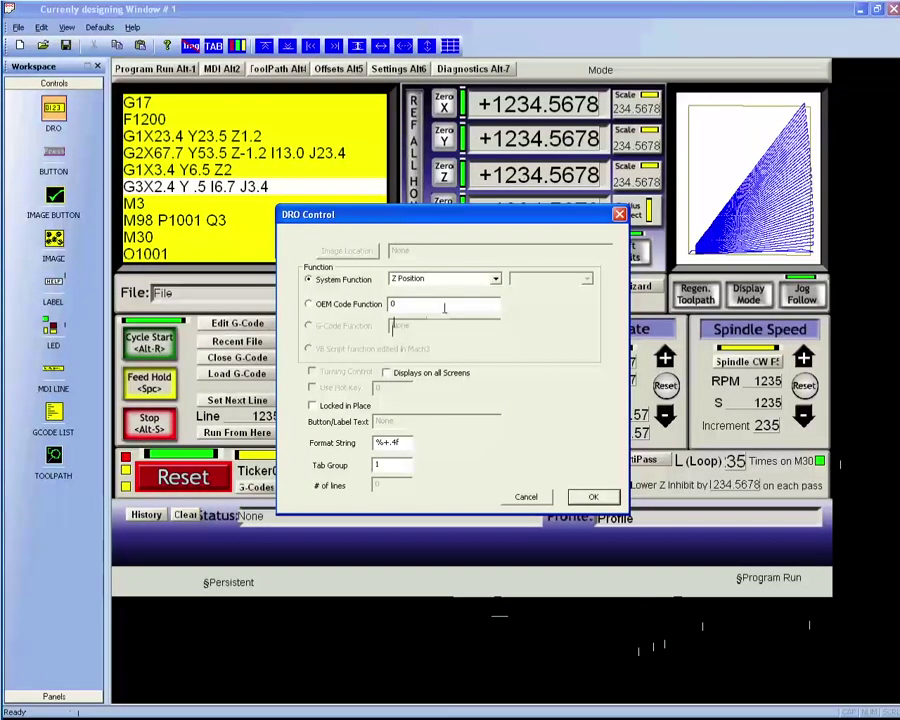
pyautogui.click(589, 496)
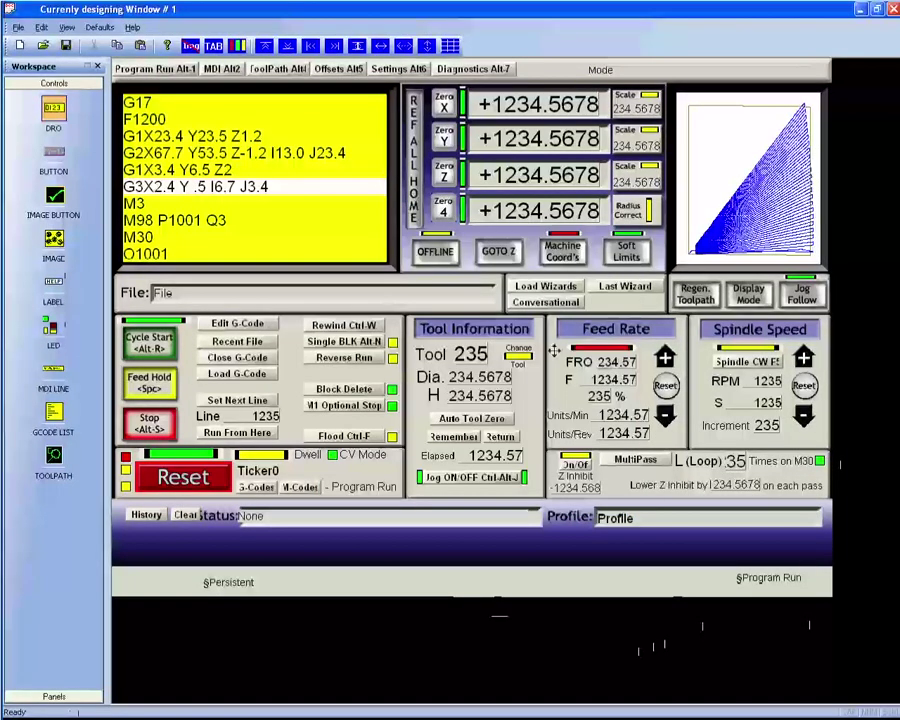
pyautogui.doubleClick(441, 207)
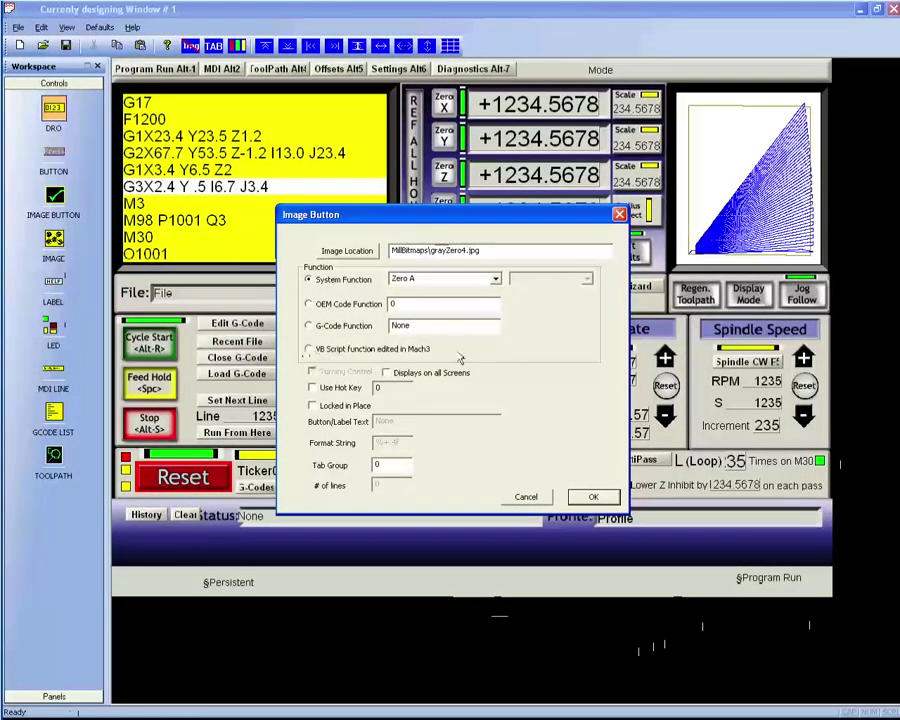
pyautogui.click(590, 497)
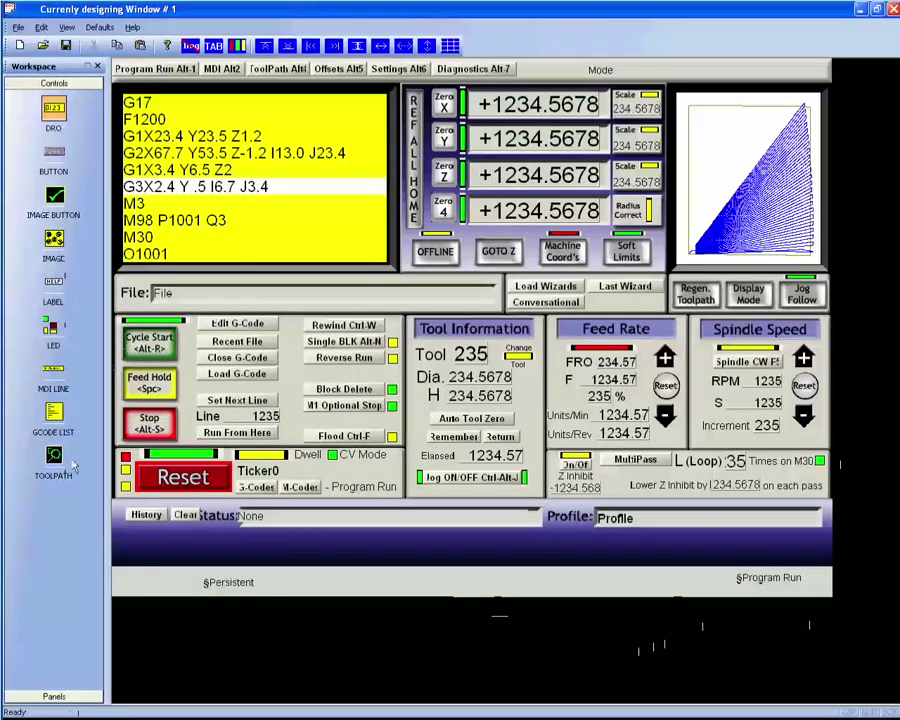
# Look at the workspace's Panels group, return to the Controls group, and review the G-code list's properties
pyautogui.click(54, 696)
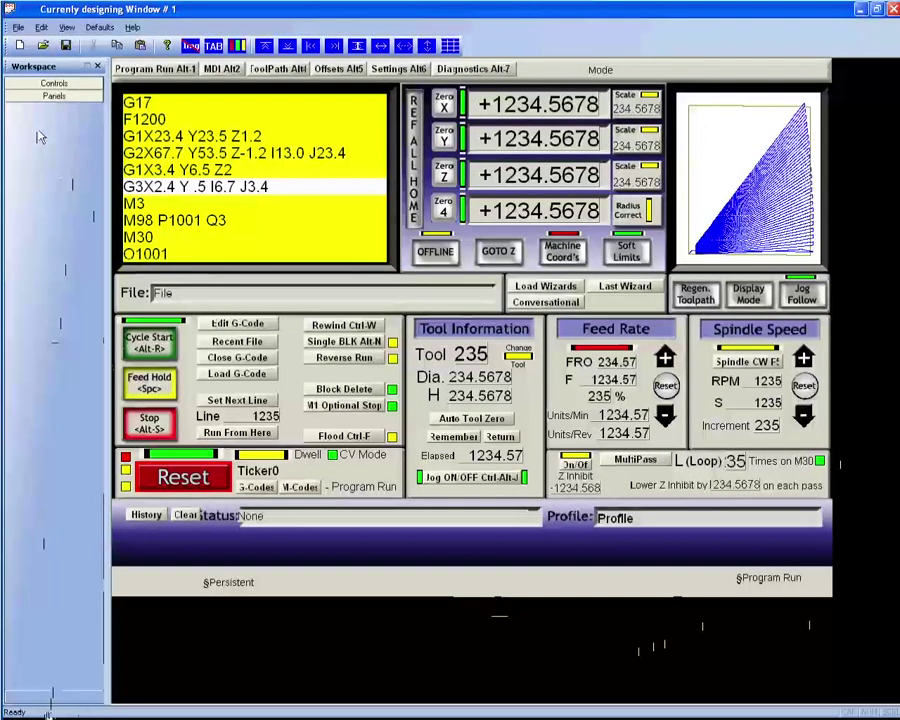
pyautogui.click(54, 83)
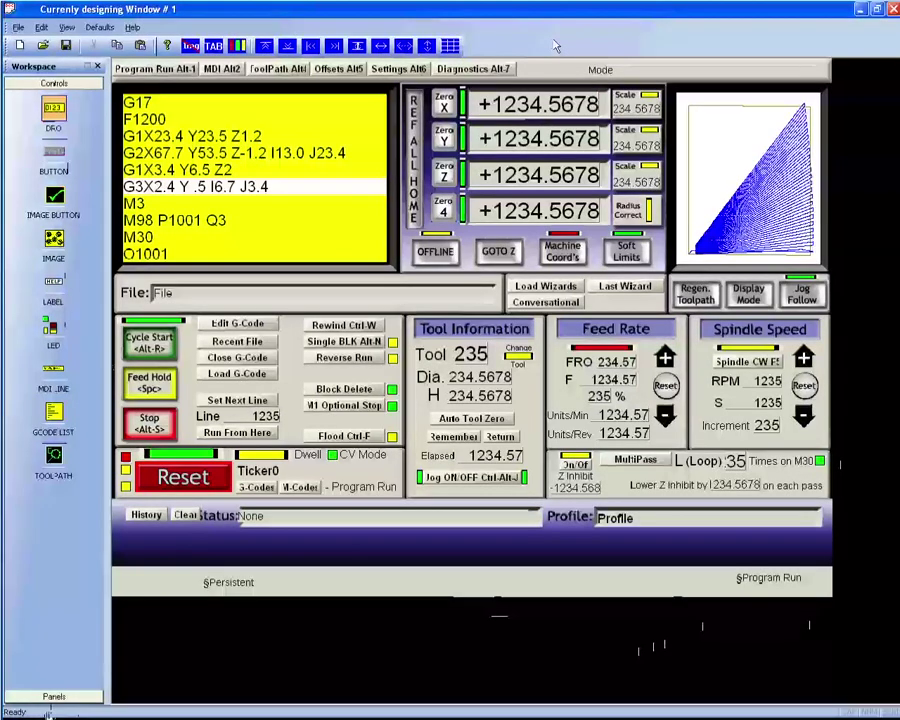
pyautogui.doubleClick(311, 129)
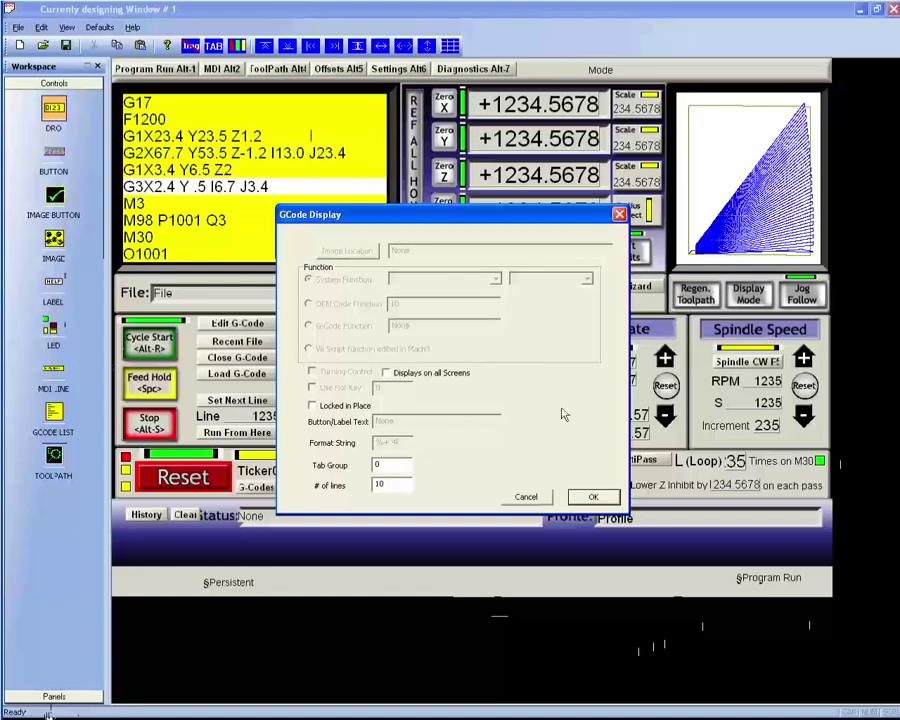
pyautogui.click(596, 498)
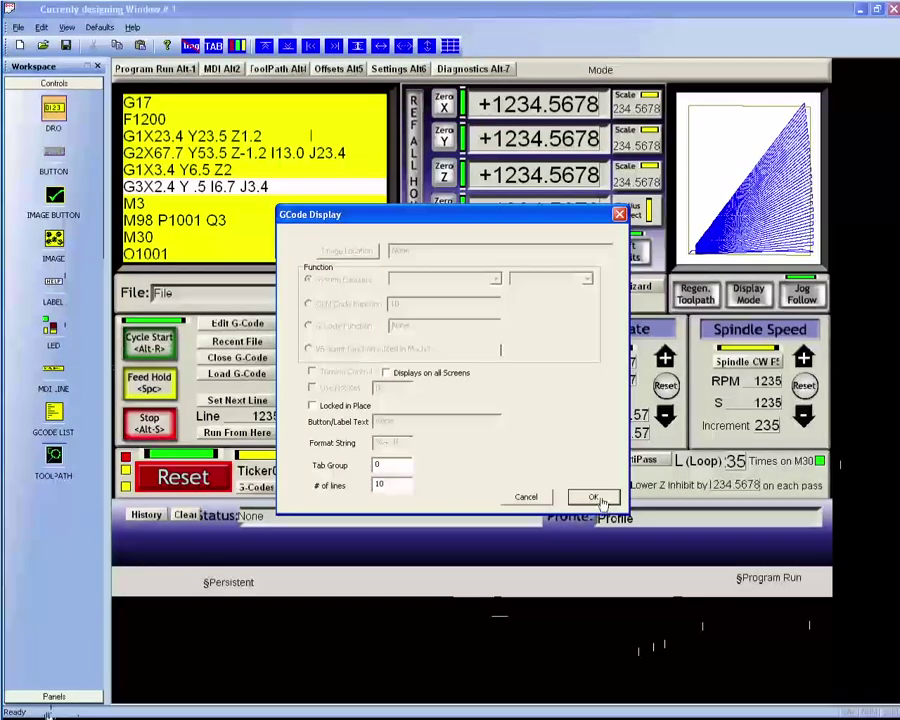